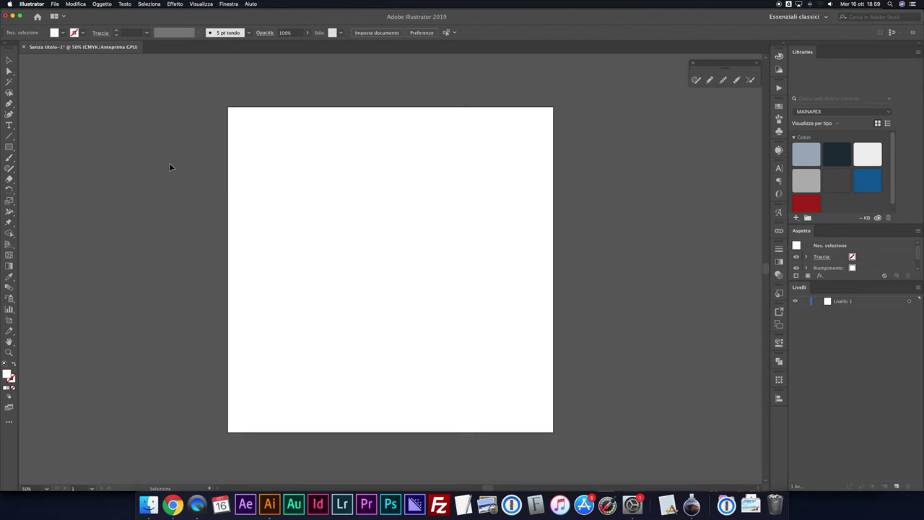
# - Copy the large red Coca-Cola logo image from Chrome's image search and return to Illustrator
pyautogui.click(173, 504)
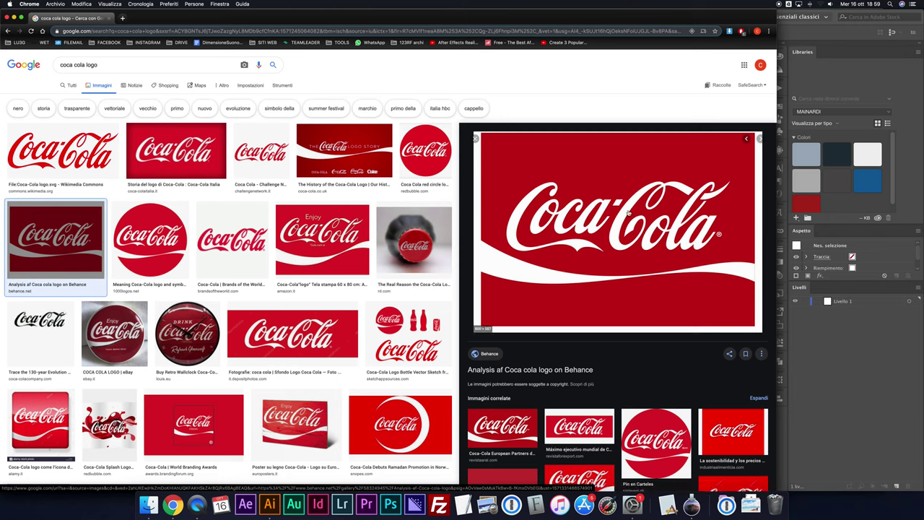
pyautogui.rightClick(632, 230)
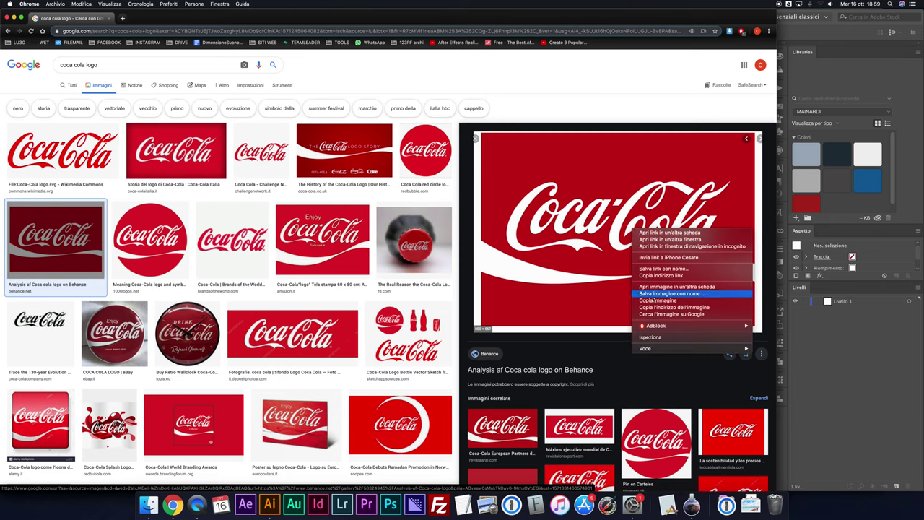
pyautogui.click(656, 298)
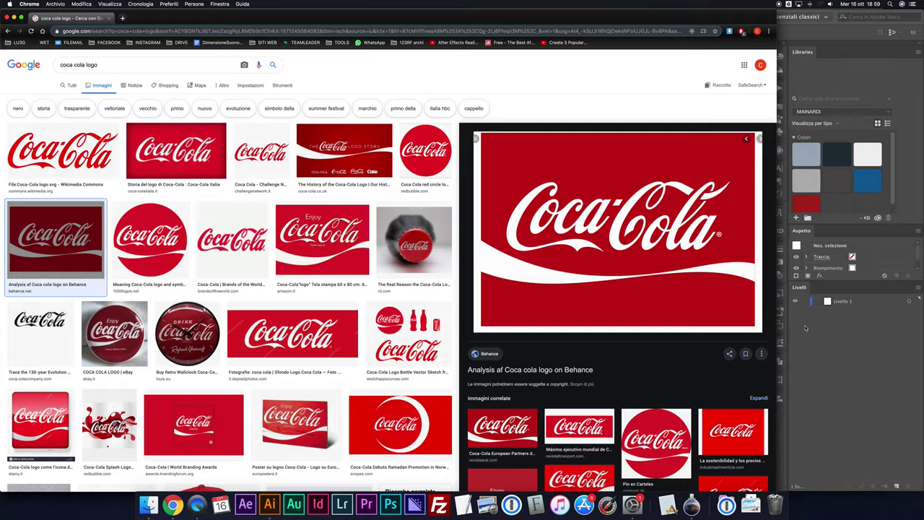
pyautogui.click(805, 328)
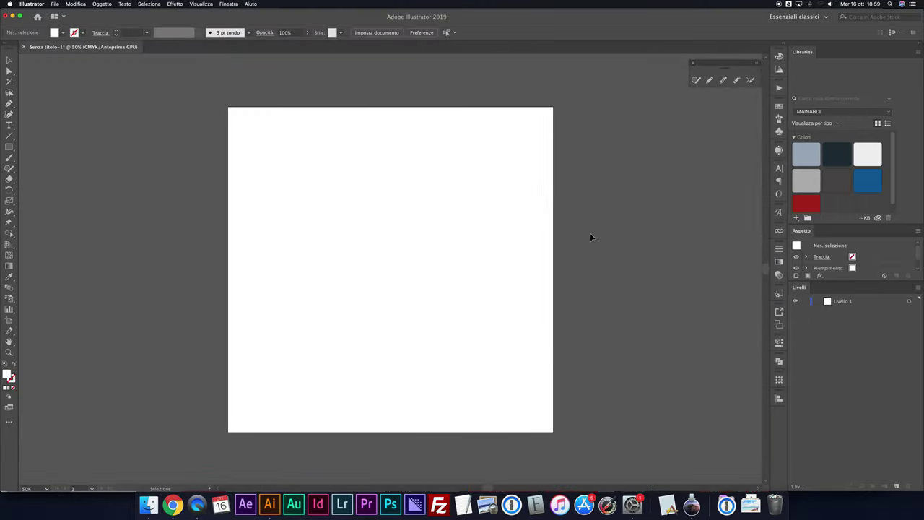
# - Paste the Coca-Cola logo image in front on the artboard and zoom in on it
pyautogui.click(76, 4)
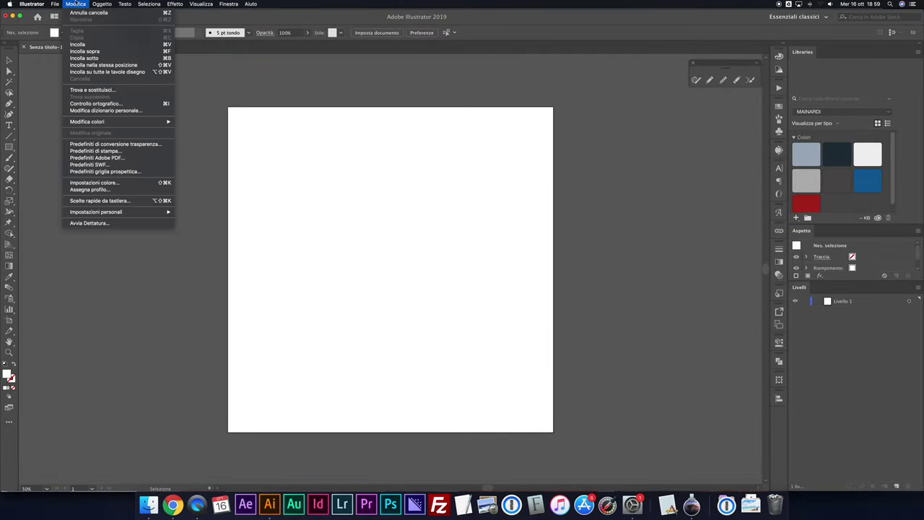
pyautogui.click(93, 46)
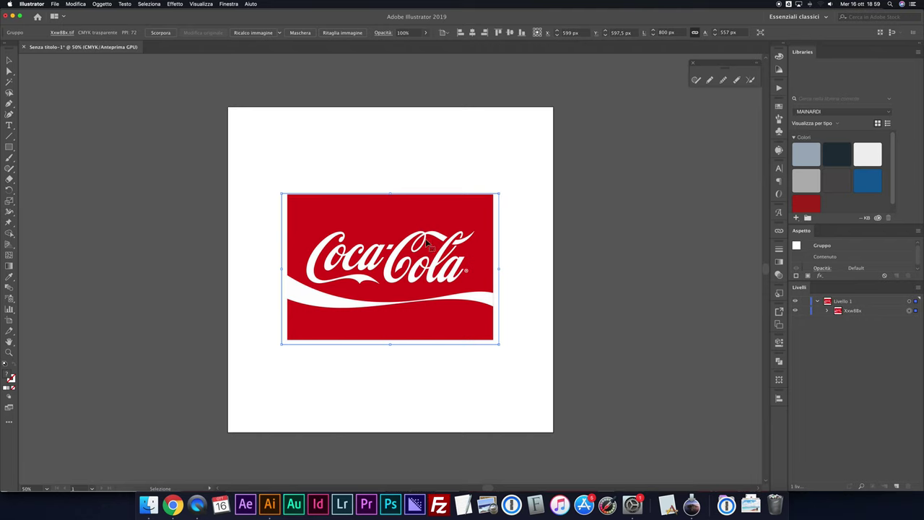
pyautogui.click(522, 270)
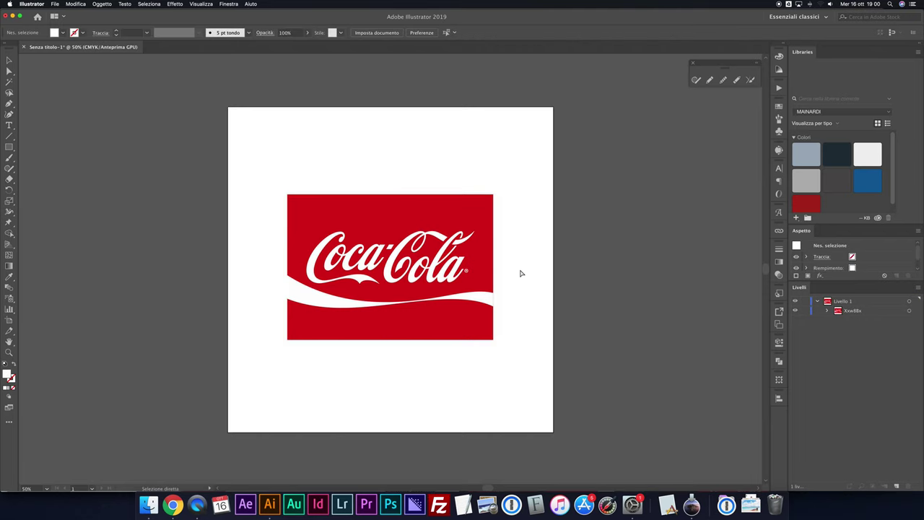
pyautogui.press('super+plus')
pyautogui.click(592, 247)
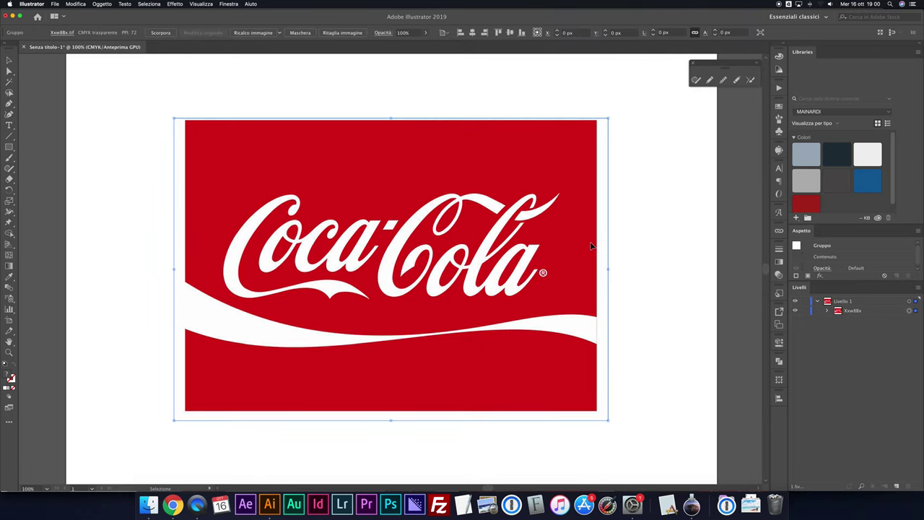
# - Pull the logo image out of its group in Layers, duplicate it, and target the top copy
pyautogui.click(827, 311)
pyautogui.moveTo(850, 321); pyautogui.dragTo(850, 311)
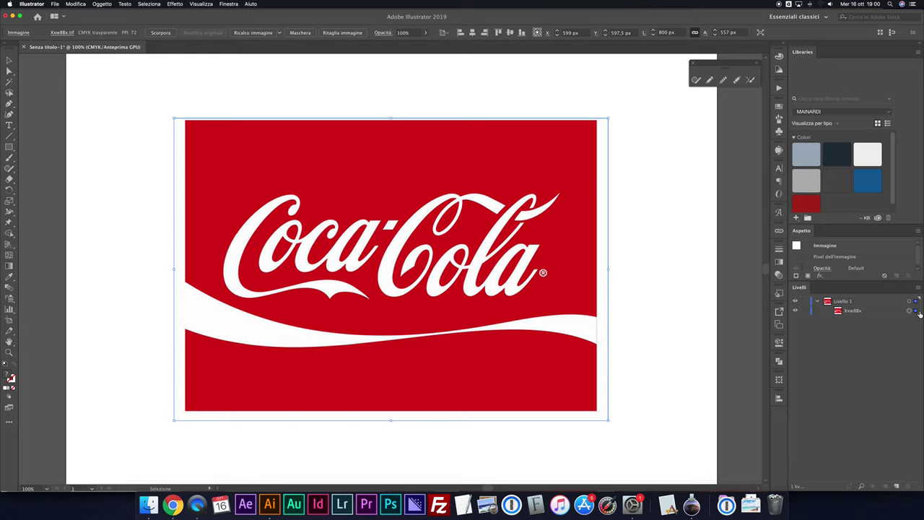
pyautogui.moveTo(856, 310); pyautogui.dragTo(896, 486)
pyautogui.click(795, 311)
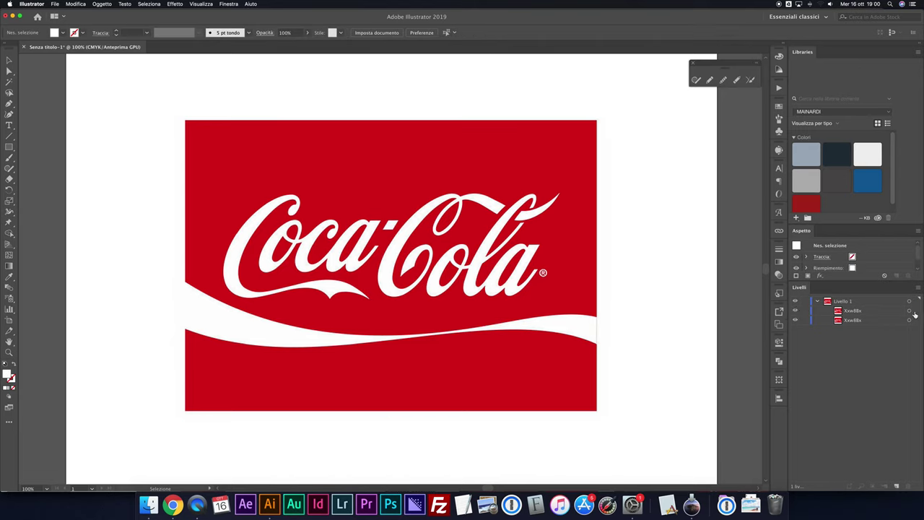
pyautogui.click(915, 316)
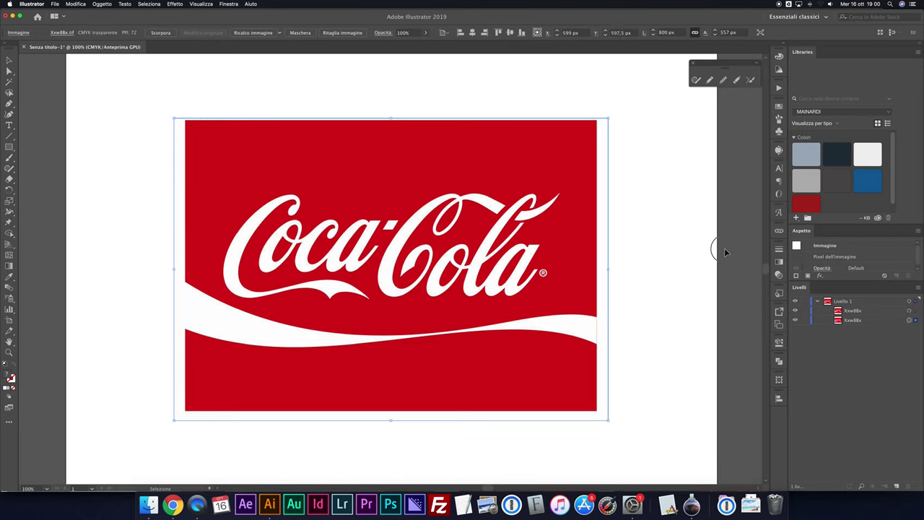
pyautogui.click(726, 252)
pyautogui.click(910, 311)
# - In Image Trace with preview, set threshold 170, paths 95%, corners 79%, noise 54 px
pyautogui.click(779, 150)
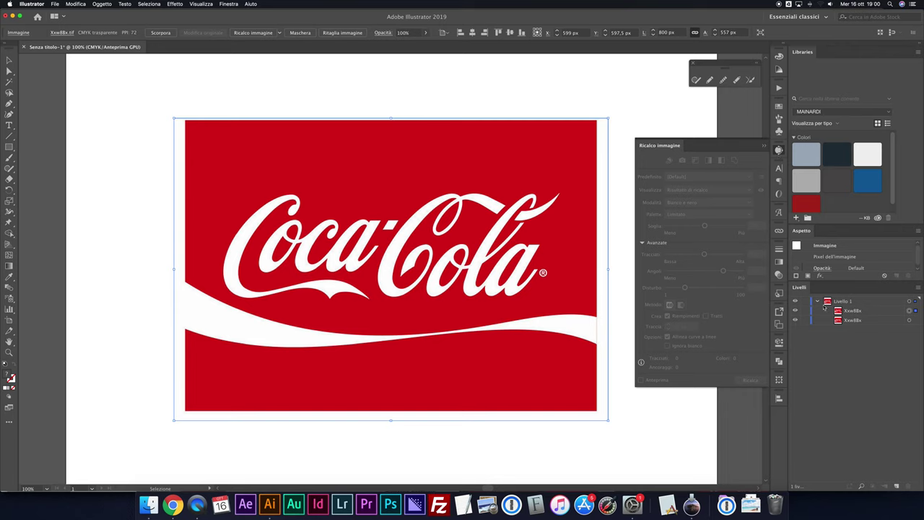
pyautogui.click(909, 311)
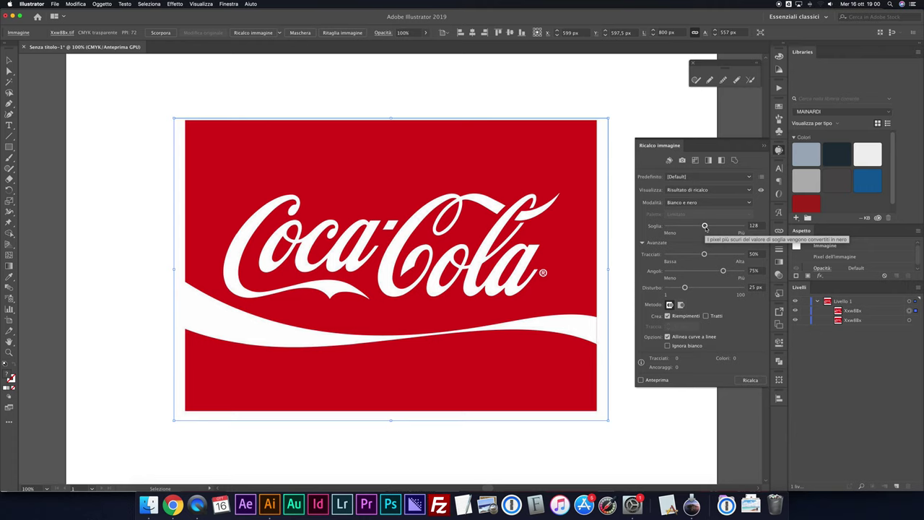
pyautogui.click(654, 382)
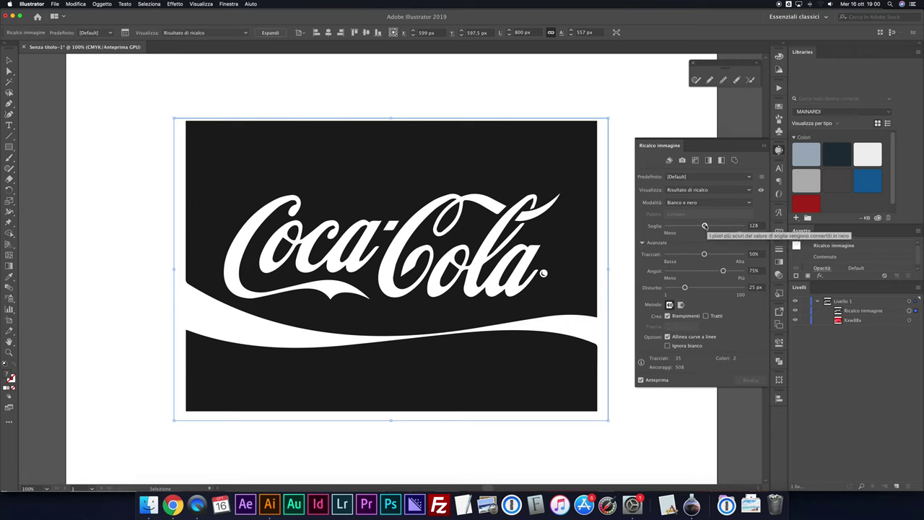
pyautogui.moveTo(706, 226); pyautogui.dragTo(724, 226)
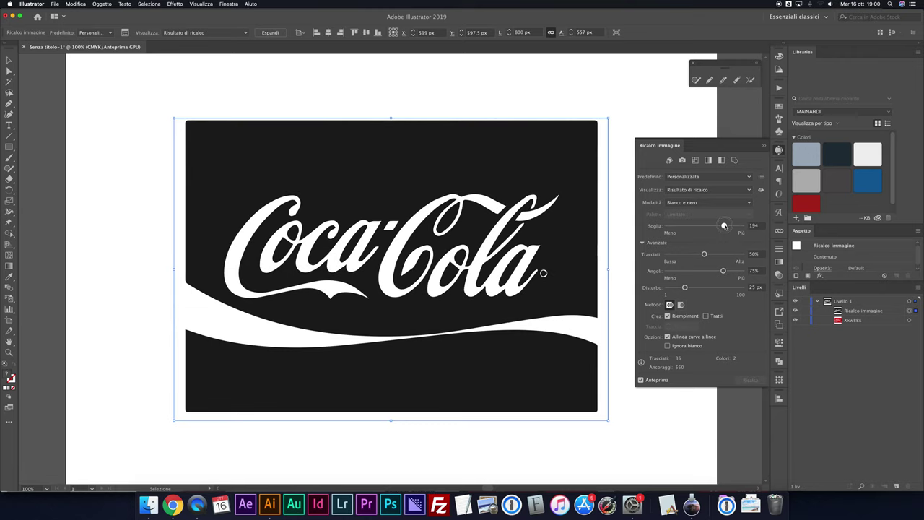
pyautogui.moveTo(705, 254); pyautogui.dragTo(739, 254)
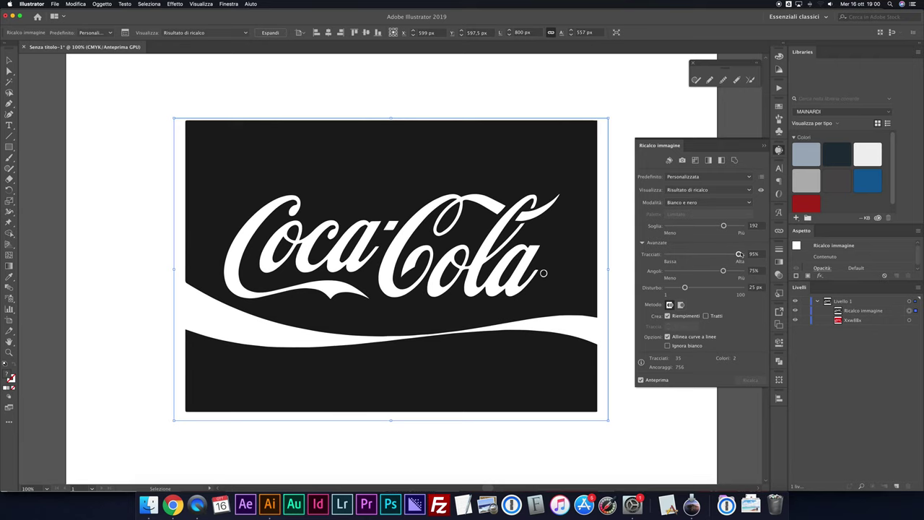
pyautogui.moveTo(724, 271); pyautogui.dragTo(727, 271)
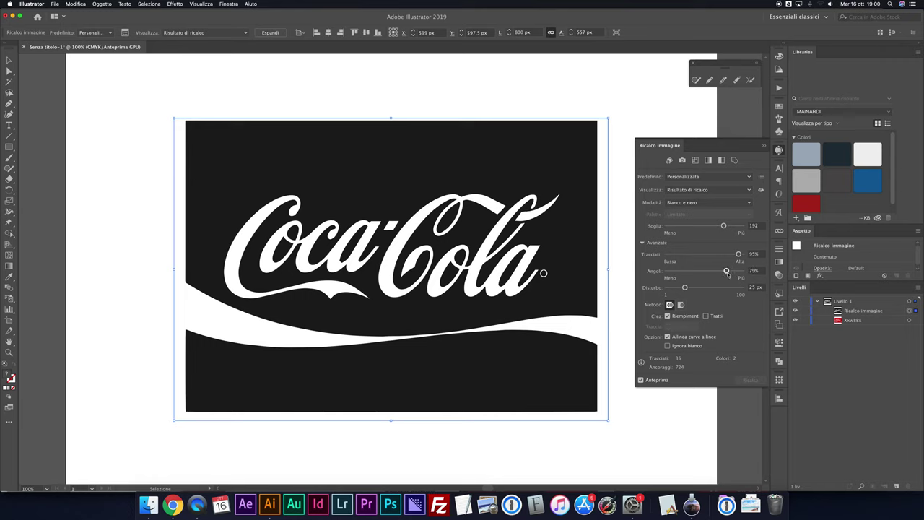
pyautogui.moveTo(685, 287); pyautogui.dragTo(707, 287)
pyautogui.moveTo(724, 226); pyautogui.dragTo(716, 226)
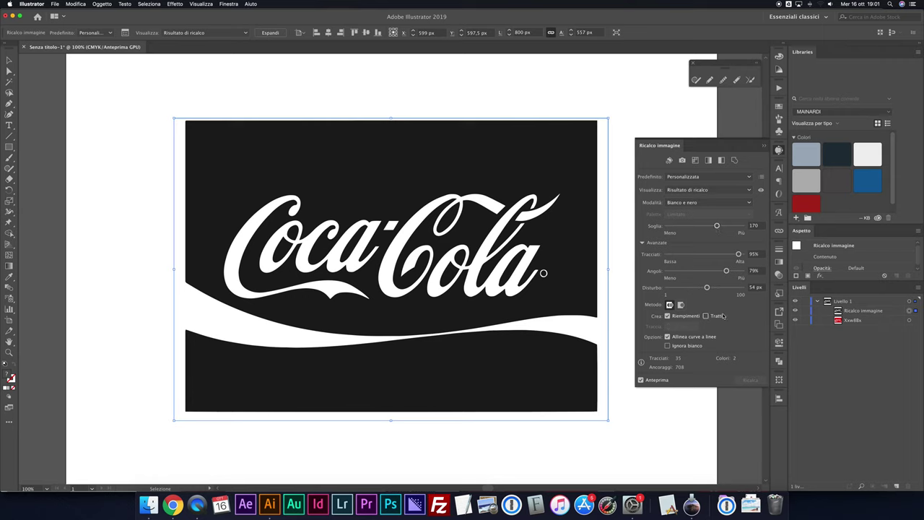
# - Apply the trace to the top logo copy and compare it against the red original
pyautogui.click(641, 380)
pyautogui.click(744, 380)
pyautogui.click(763, 145)
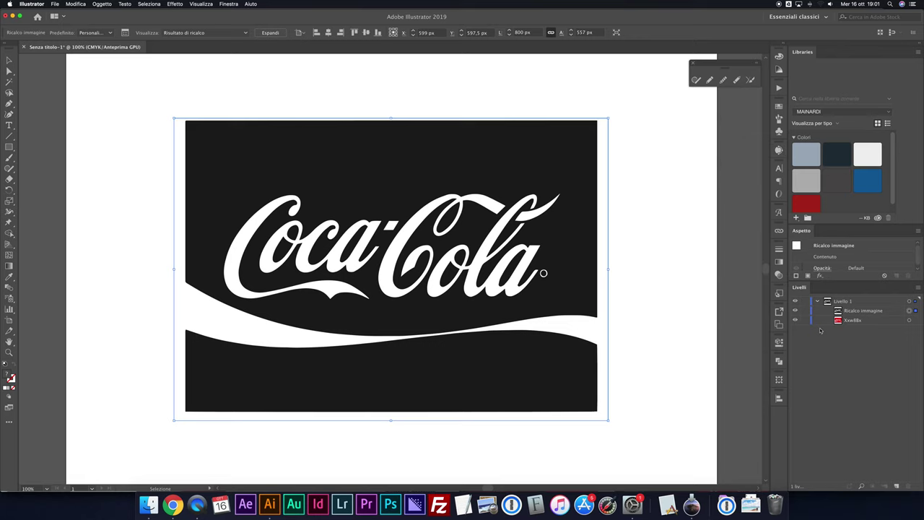
pyautogui.click(795, 310)
pyautogui.click(795, 311)
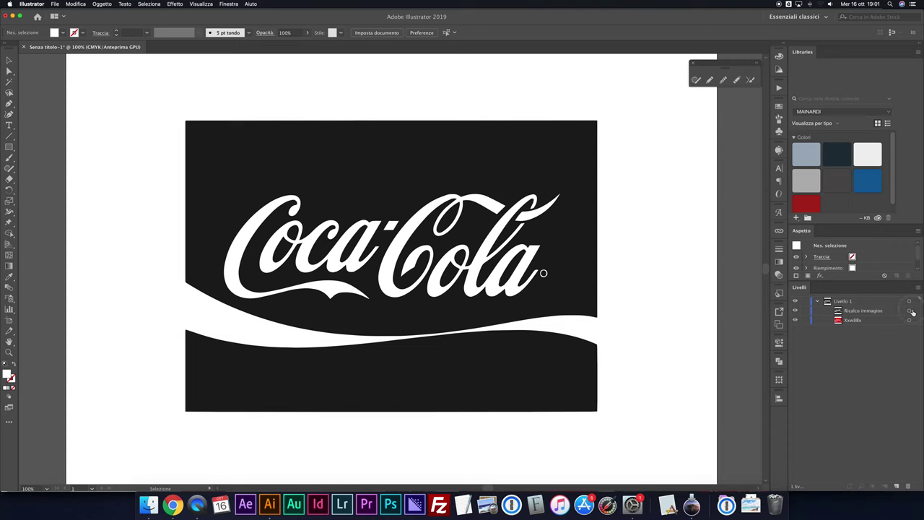
# - Expand the traced logo into editable vector paths
pyautogui.click(909, 310)
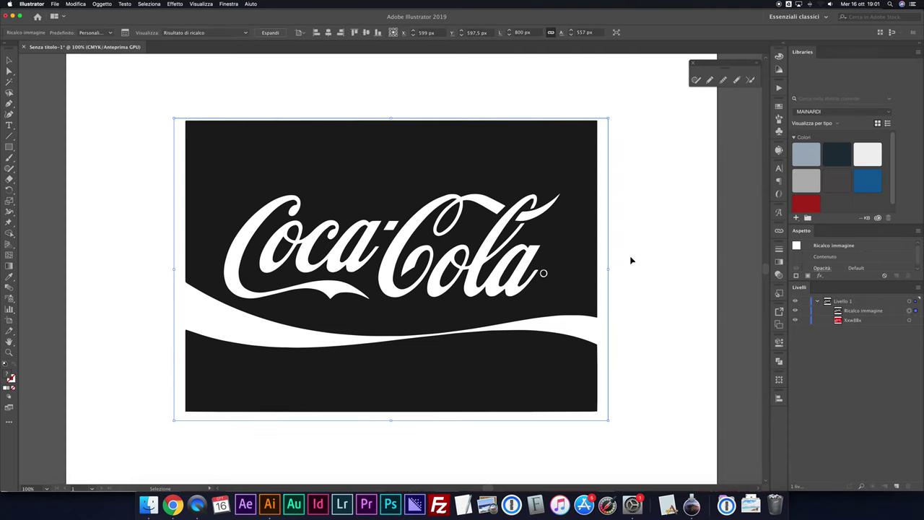
pyautogui.click(101, 5)
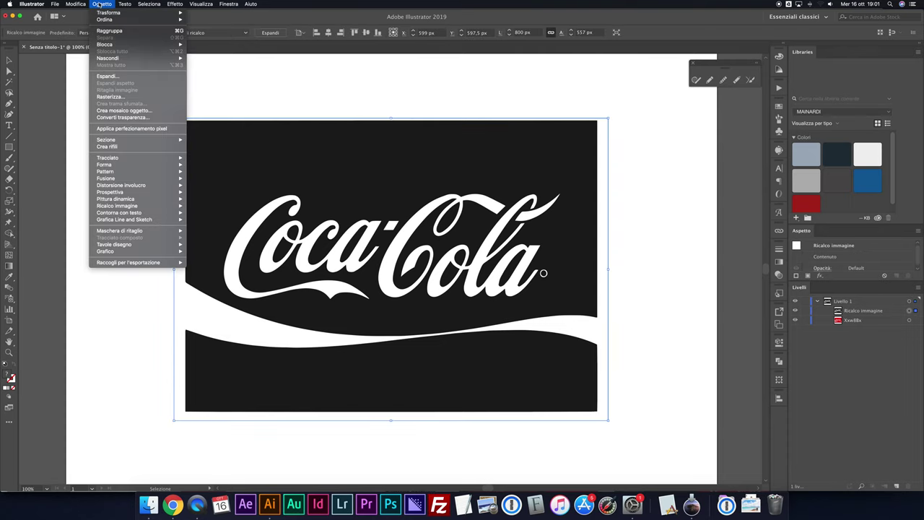
pyautogui.click(108, 76)
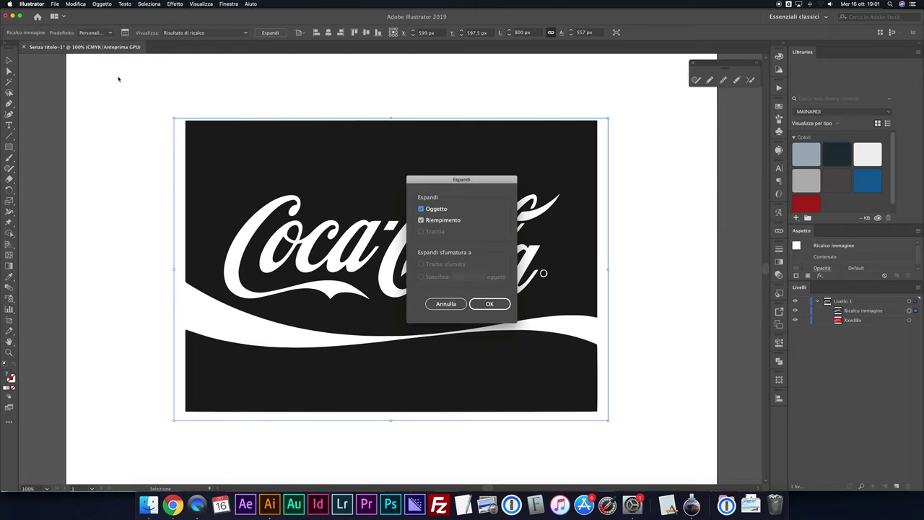
pyautogui.click(490, 304)
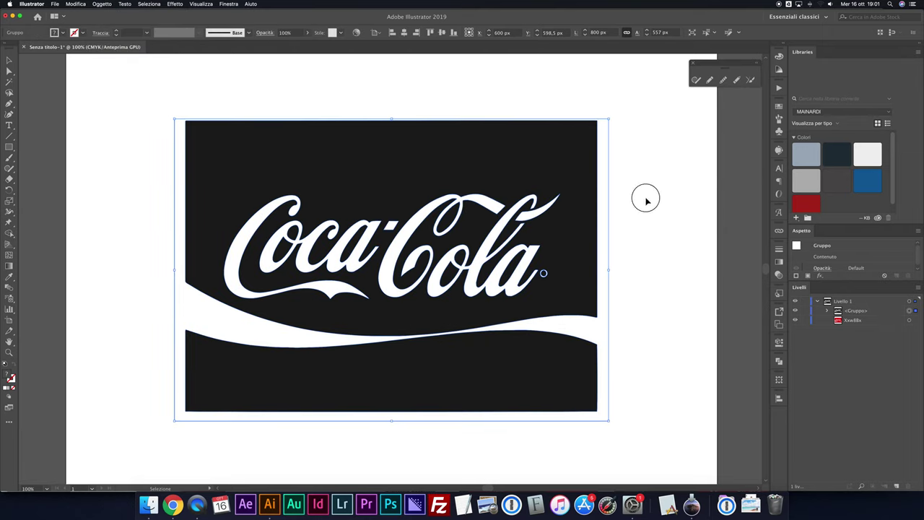
pyautogui.click(646, 198)
# - Magic-wand select the black areas and delete them, leaving the white logo shapes
pyautogui.click(9, 82)
pyautogui.click(231, 142)
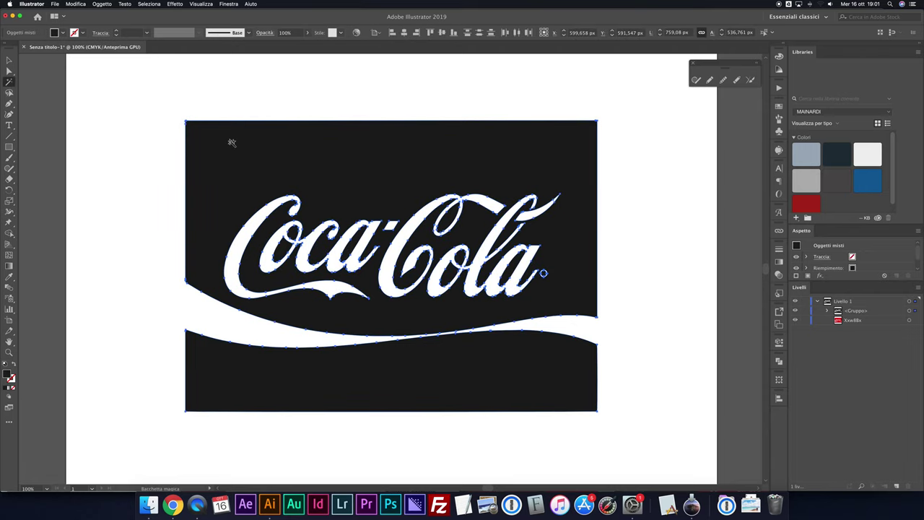
pyautogui.click(97, 105)
pyautogui.click(9, 61)
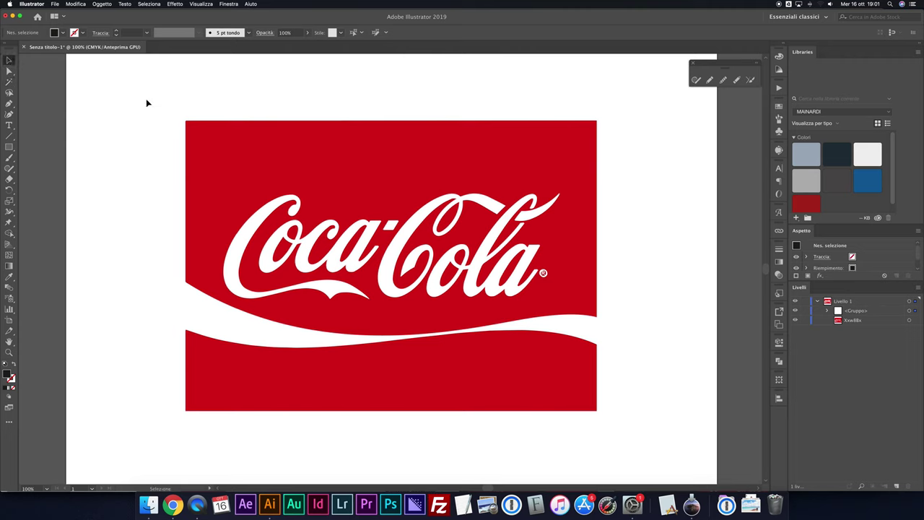
pyautogui.click(485, 251)
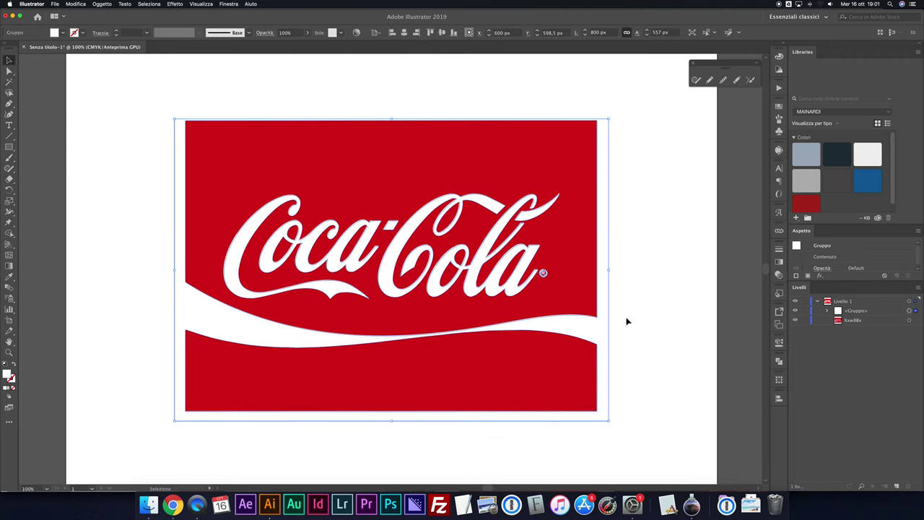
# - Inspect the white logo's paths and ® mark, briefly hiding the red reference image
pyautogui.press('a')
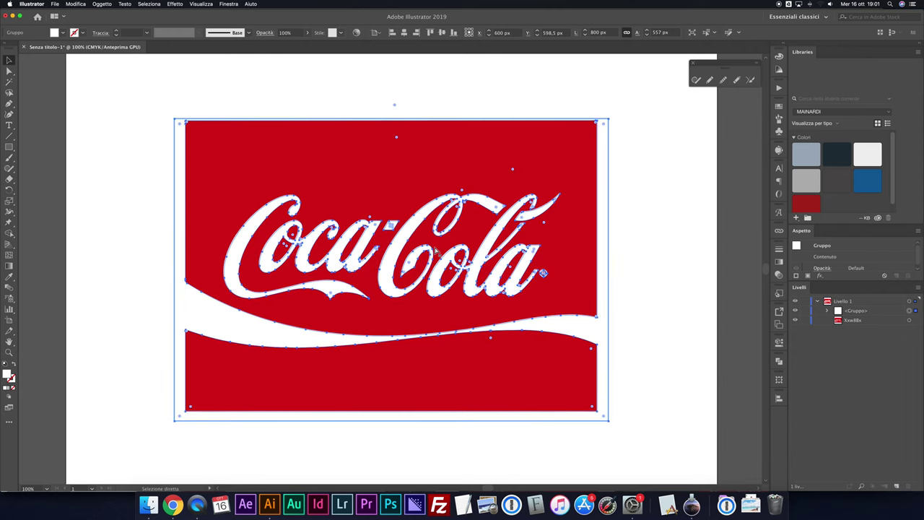
pyautogui.press('v')
pyautogui.click(828, 311)
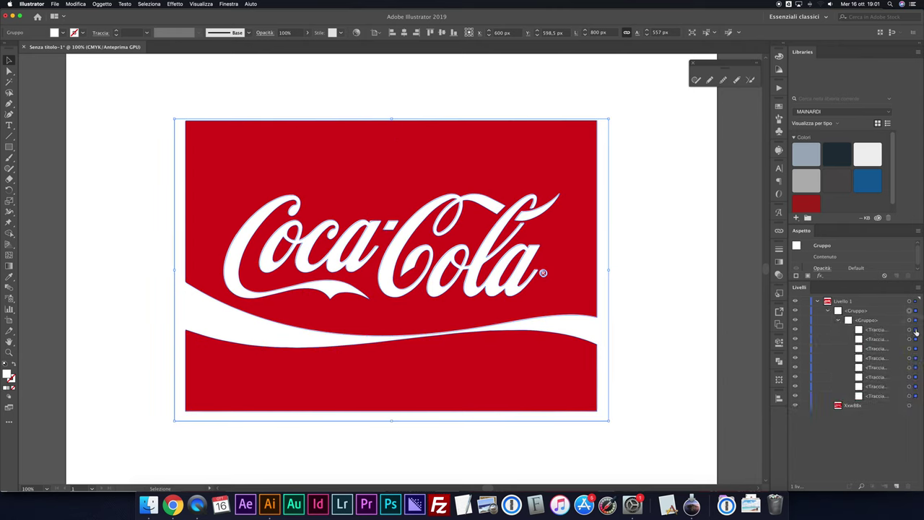
pyautogui.click(916, 330)
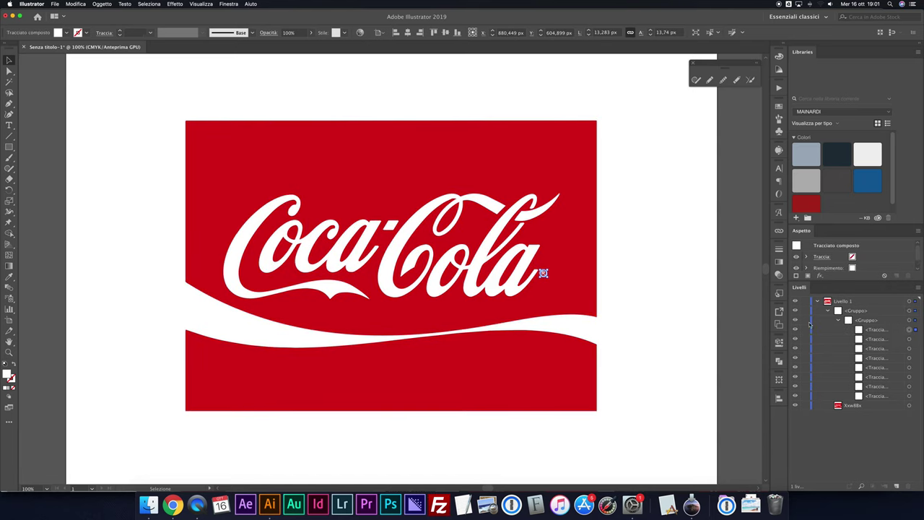
pyautogui.click(797, 405)
pyautogui.click(796, 405)
# - Zoom out to show the whole artboard and clear the selection
pyautogui.press('super+minus')
pyautogui.press('super+minus')
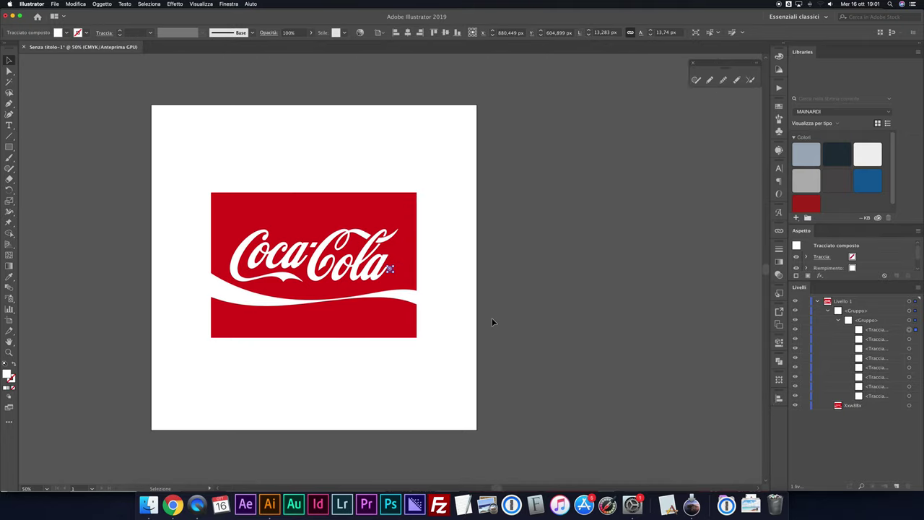
pyautogui.click(470, 311)
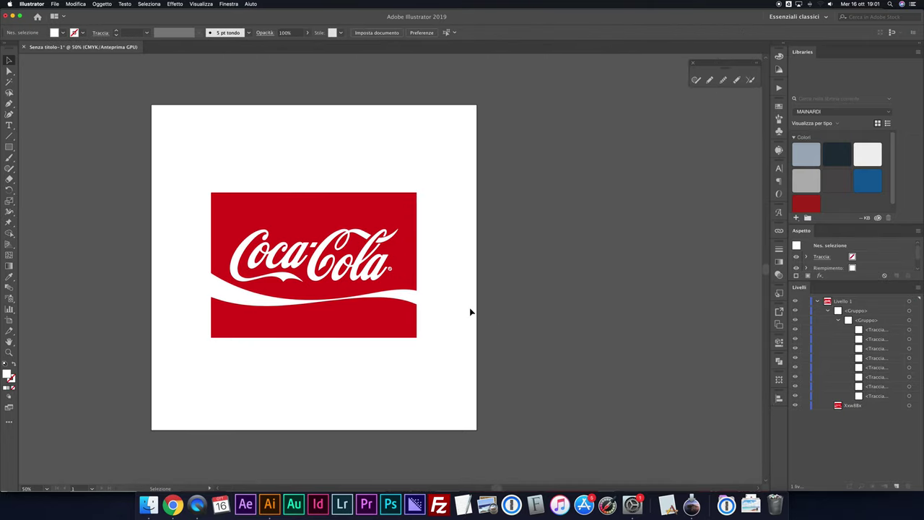
pyautogui.press('m')
# - Draw an artboard-sized rectangle, fill it with the logo's red, and centre it on the artboard
pyautogui.moveTo(151, 104); pyautogui.dragTo(471, 427)
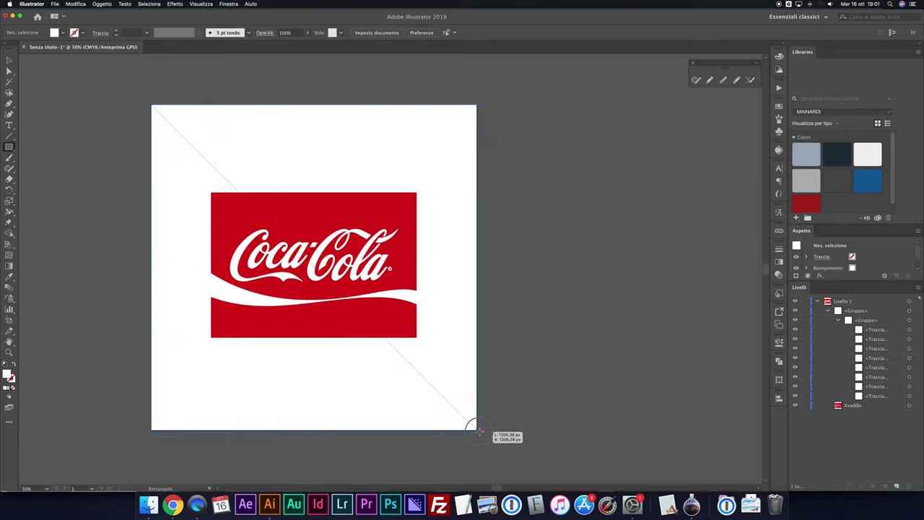
pyautogui.moveTo(471, 426); pyautogui.dragTo(471, 427)
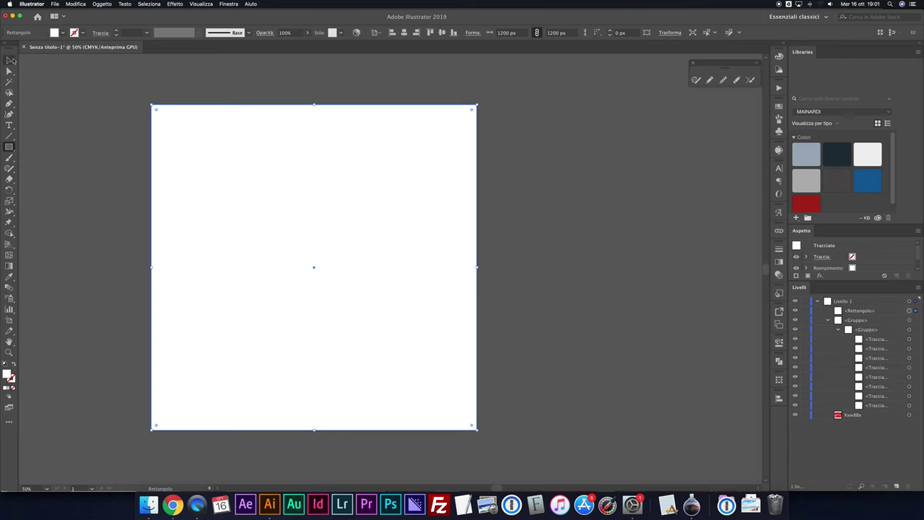
pyautogui.click(10, 59)
pyautogui.moveTo(187, 173); pyautogui.dragTo(527, 207)
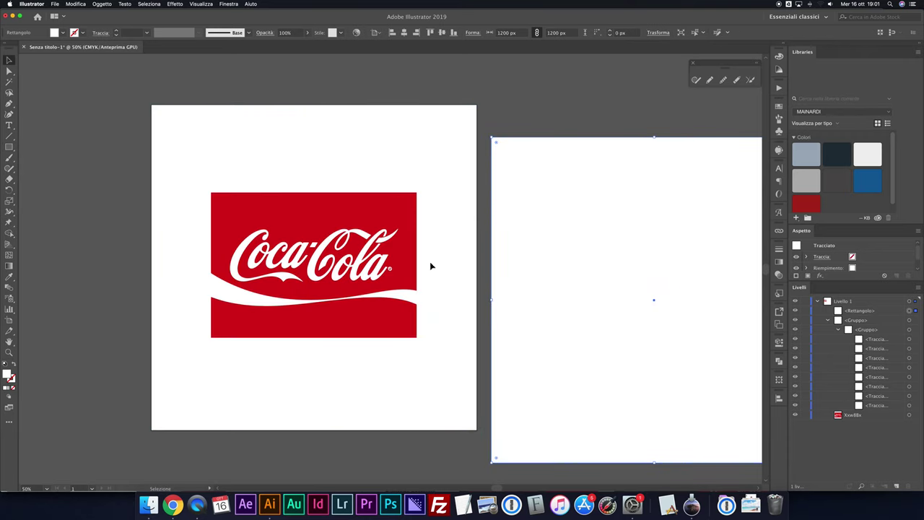
pyautogui.press('i')
pyautogui.click(401, 206)
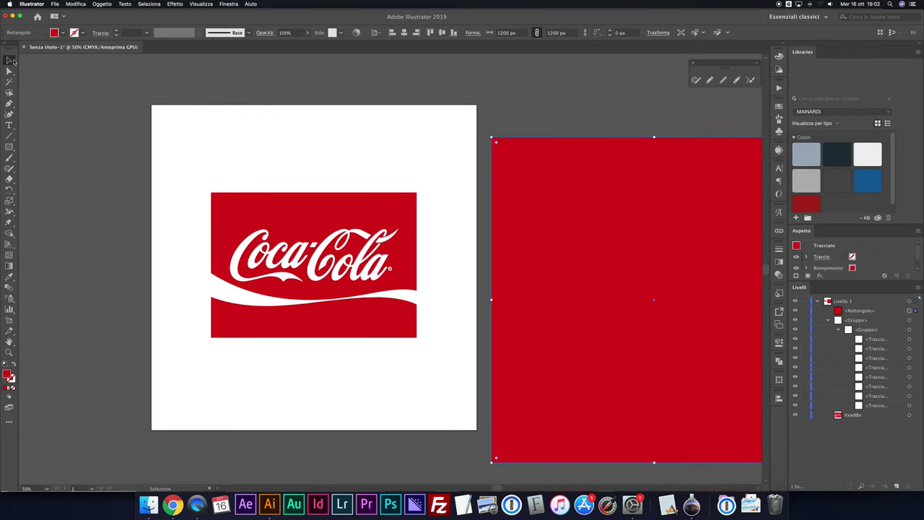
pyautogui.click(404, 33)
pyautogui.click(442, 32)
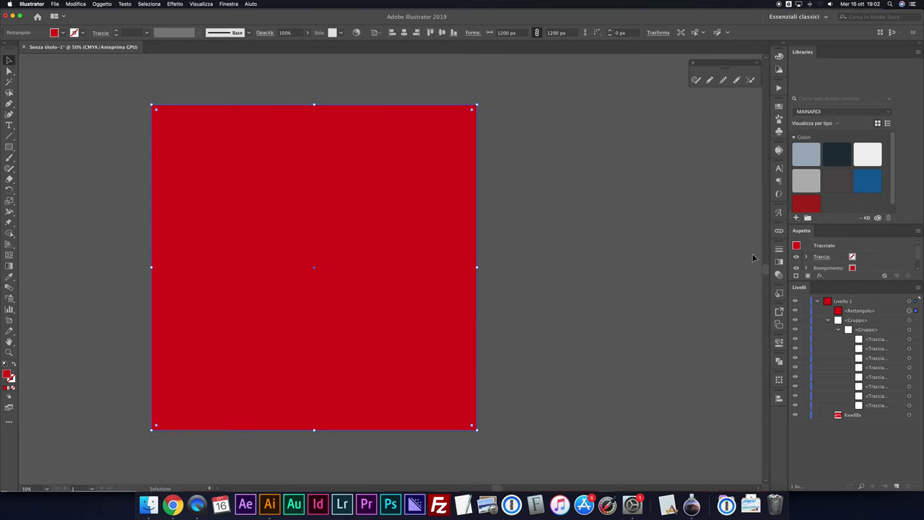
# - Move the red square to the bottom of the layer stack and ungroup the logo's nested inner group
pyautogui.moveTo(862, 310); pyautogui.dragTo(865, 420)
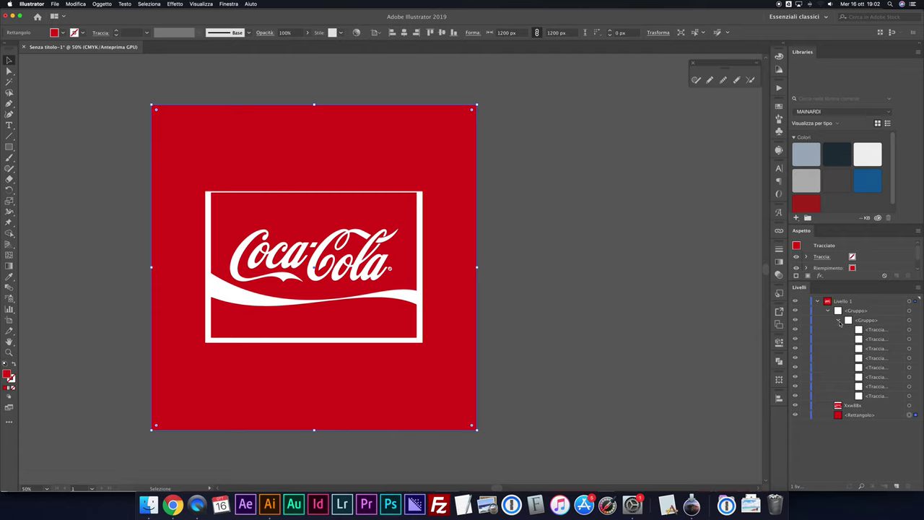
pyautogui.click(848, 321)
pyautogui.press('super+shift+g')
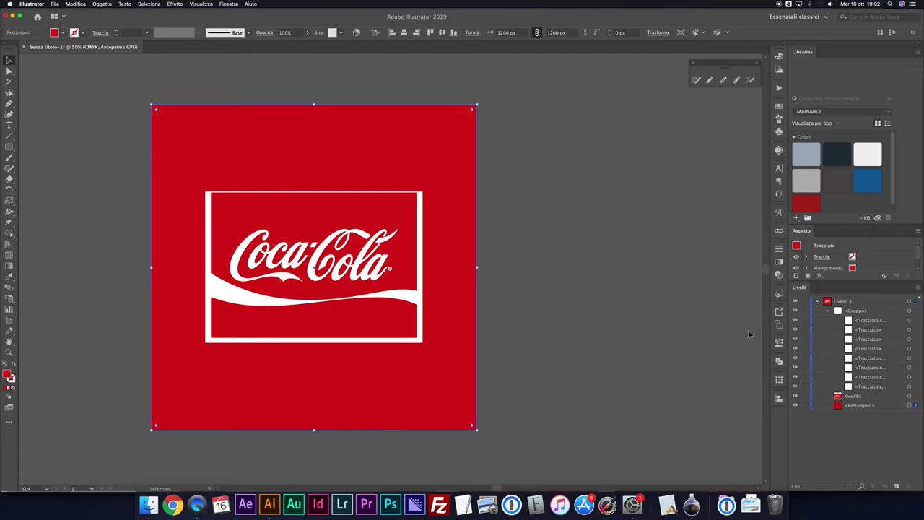
pyautogui.click(915, 310)
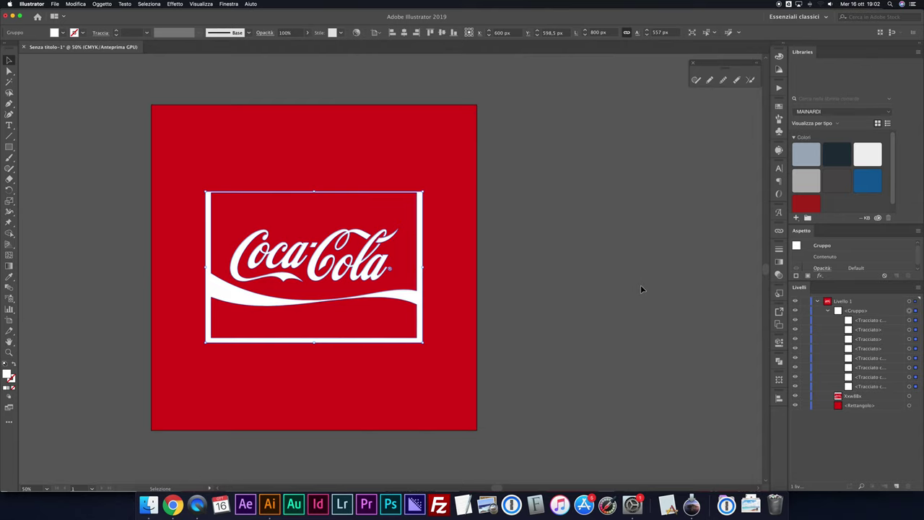
pyautogui.click(916, 319)
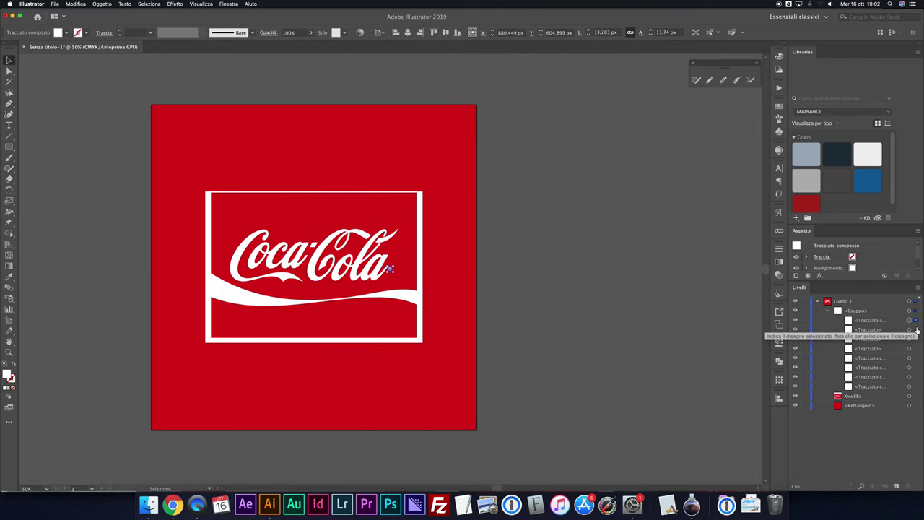
pyautogui.click(722, 303)
# - Hide the Xxw88x reference layer and zoom to 100% on the white logo frame
pyautogui.click(796, 396)
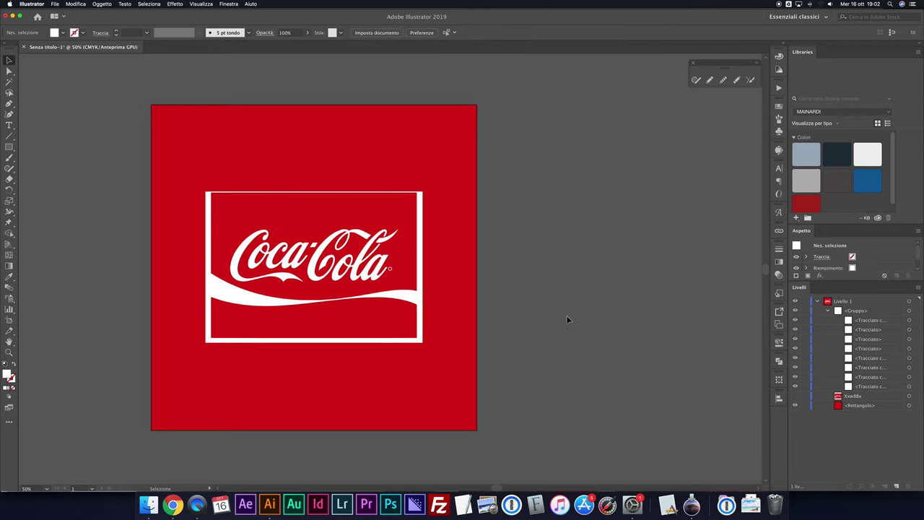
pyautogui.press('a')
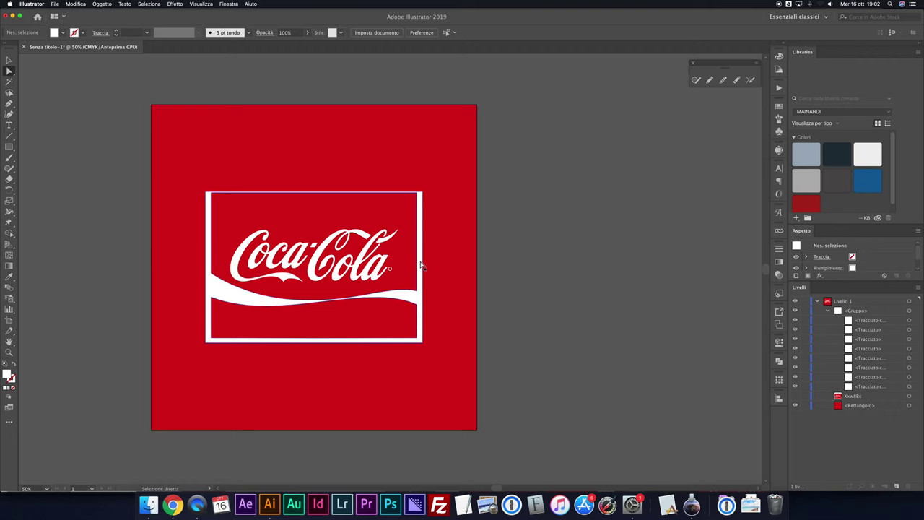
pyautogui.click(422, 266)
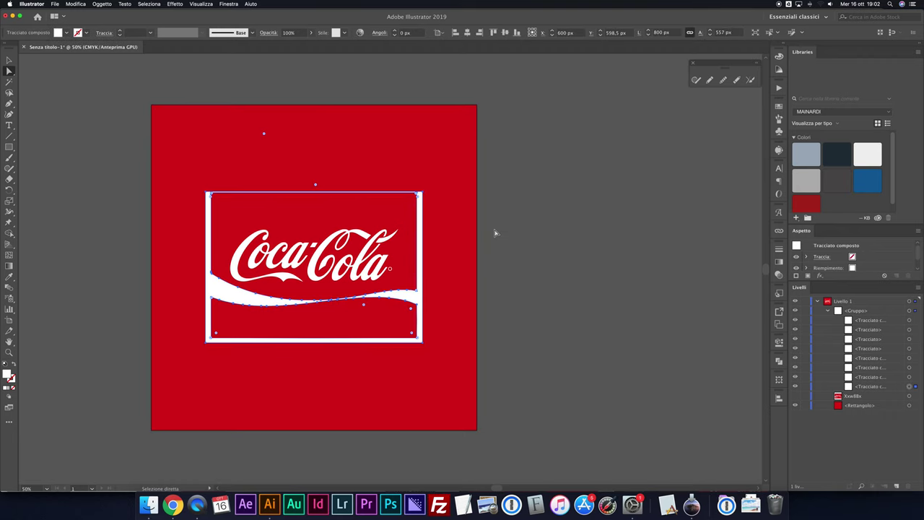
pyautogui.hotkey('ctrl', '1')
# - Delete the frame's top-left anchor point, then undo to restore it
pyautogui.click(180, 94)
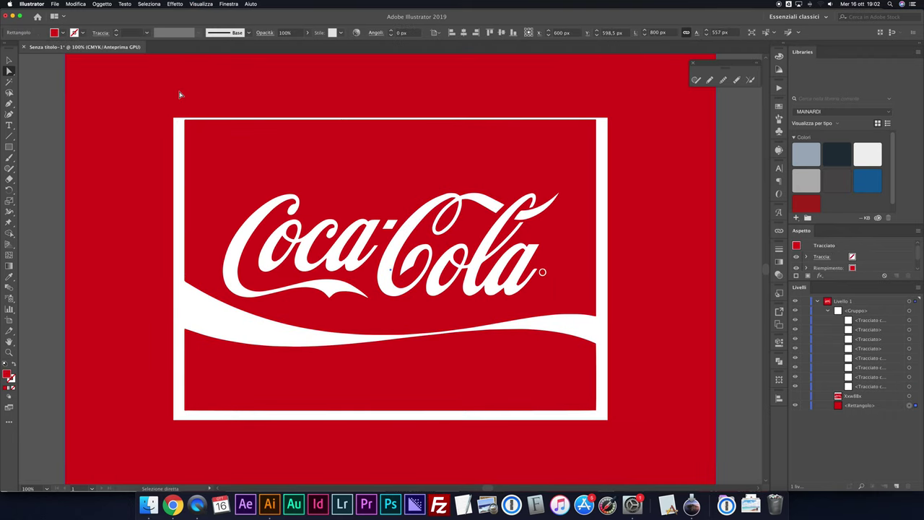
pyautogui.click(179, 122)
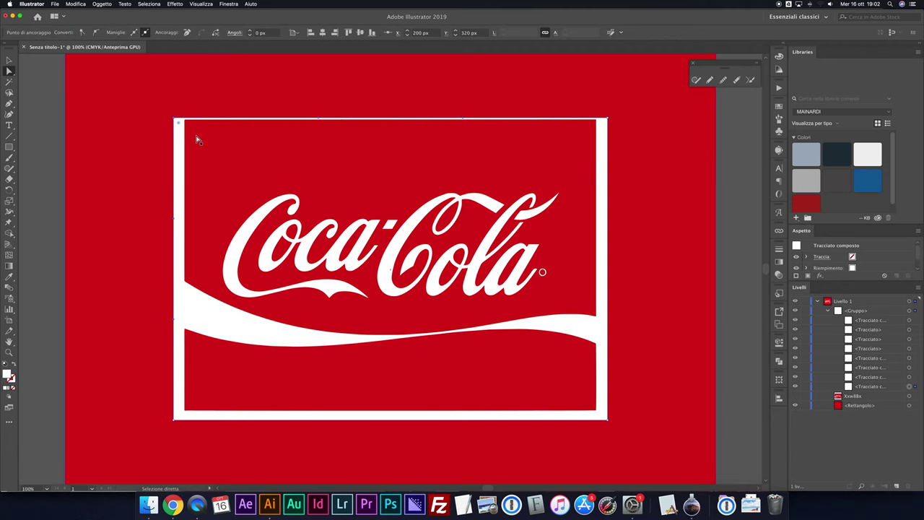
pyautogui.press('Delete')
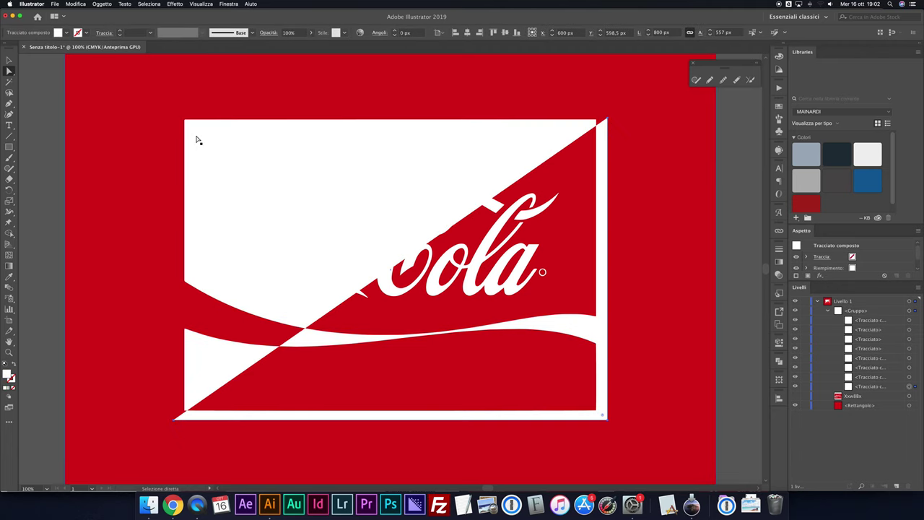
pyautogui.hotkey('ctrl', 'z')
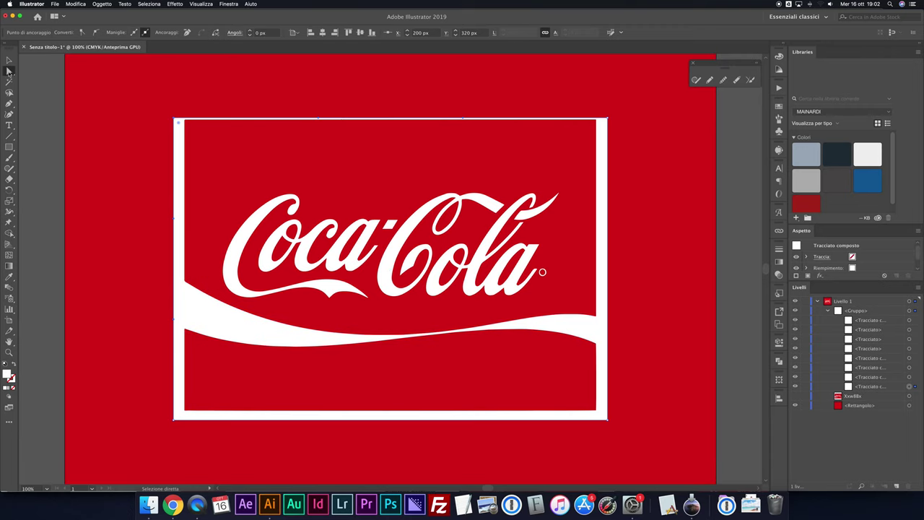
pyautogui.click(9, 147)
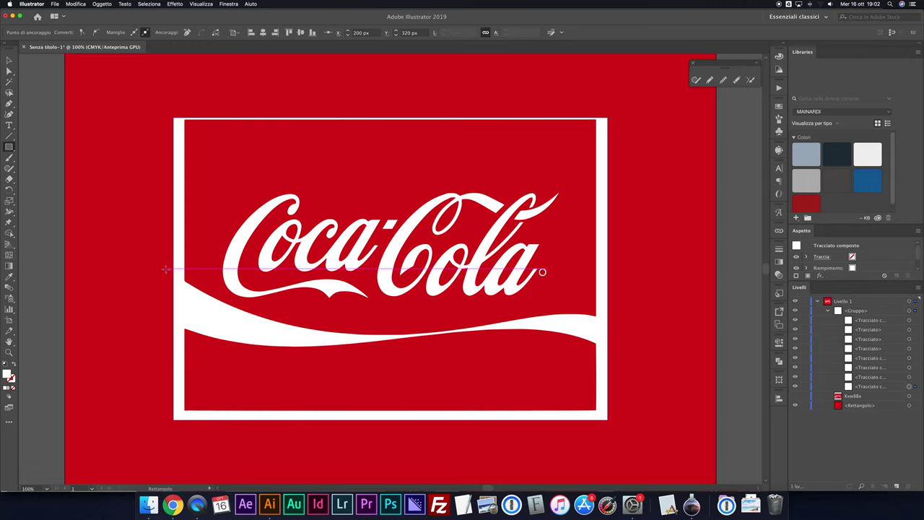
# - Draw a white rectangle across the logo's lower wave band
pyautogui.moveTo(186, 280); pyautogui.dragTo(595, 376)
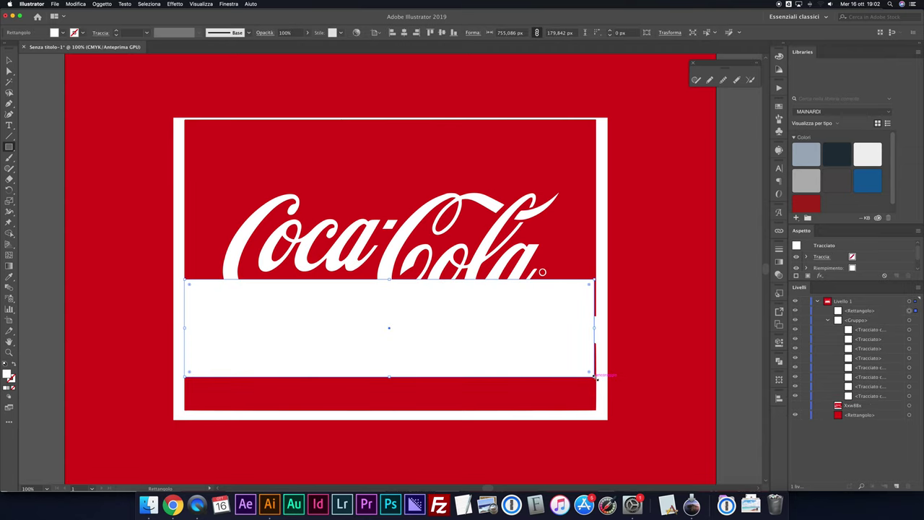
pyautogui.press('v')
pyautogui.press('super+a')
pyautogui.press('super+shift+a')
pyautogui.press('a')
# - Select the rectangle together with the wave shapes and divide them with Pathfinder
pyautogui.click(614, 306)
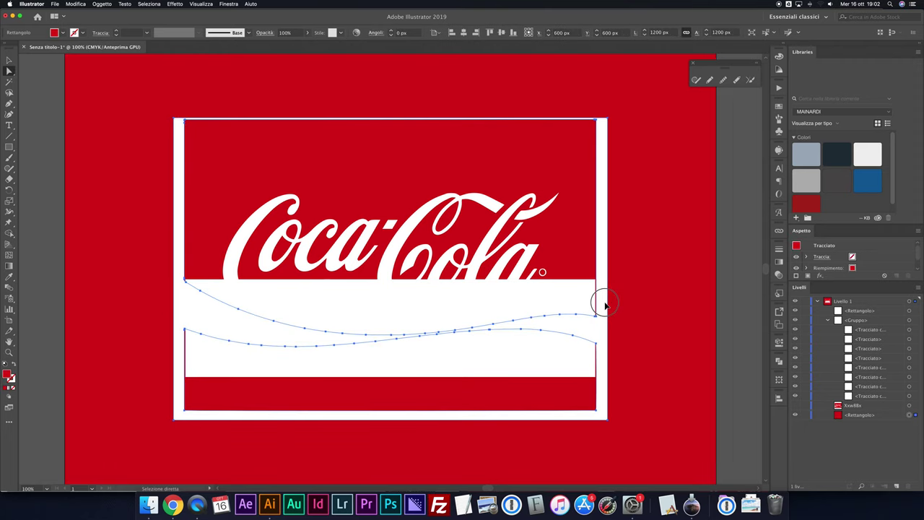
pyautogui.keyDown('shift'); pyautogui.click(597, 302); pyautogui.keyUp('shift')
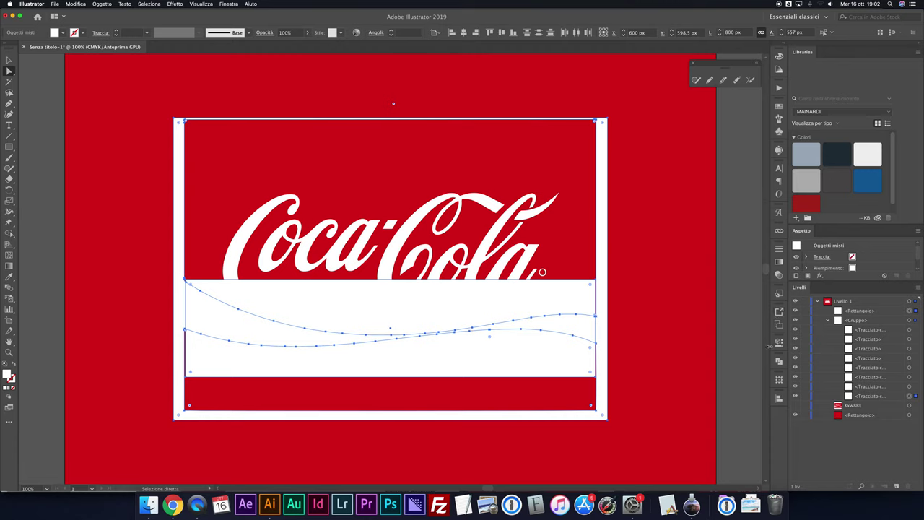
pyautogui.click(779, 361)
pyautogui.click(671, 403)
pyautogui.click(9, 60)
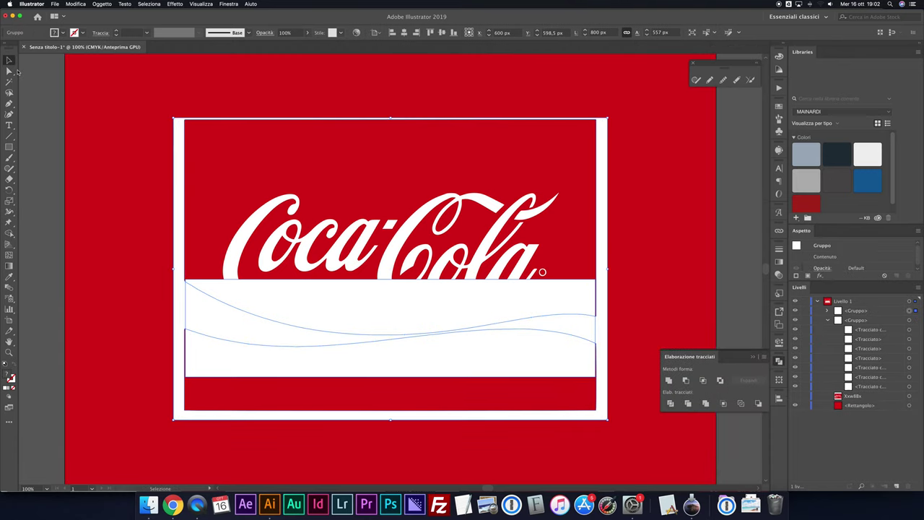
# - Select and inspect the white compound and wavy paths, undoing the last two changes
pyautogui.click(156, 170)
pyautogui.click(179, 167)
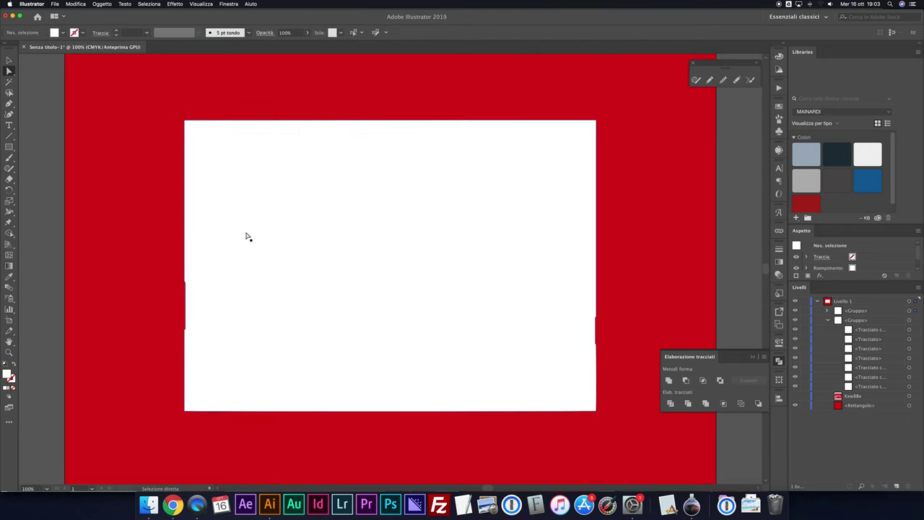
pyautogui.click(344, 196)
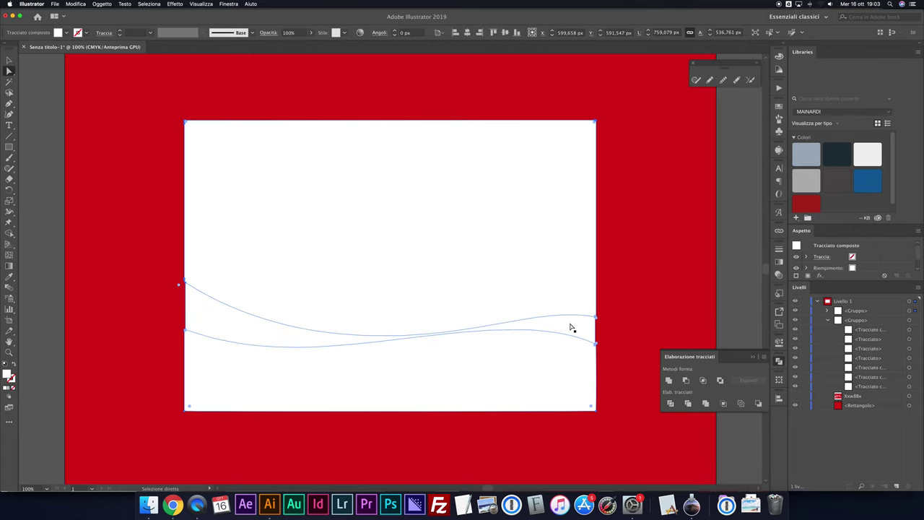
pyautogui.click(580, 283)
pyautogui.click(554, 250)
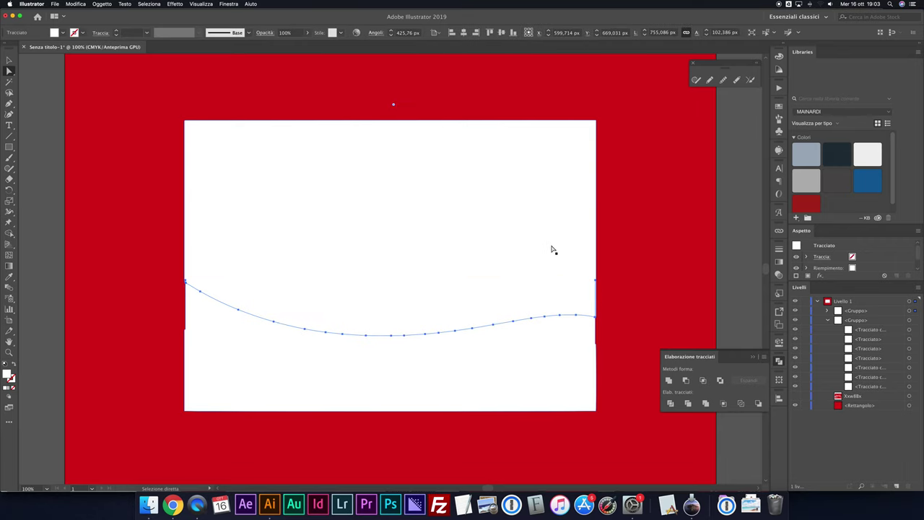
pyautogui.click(545, 238)
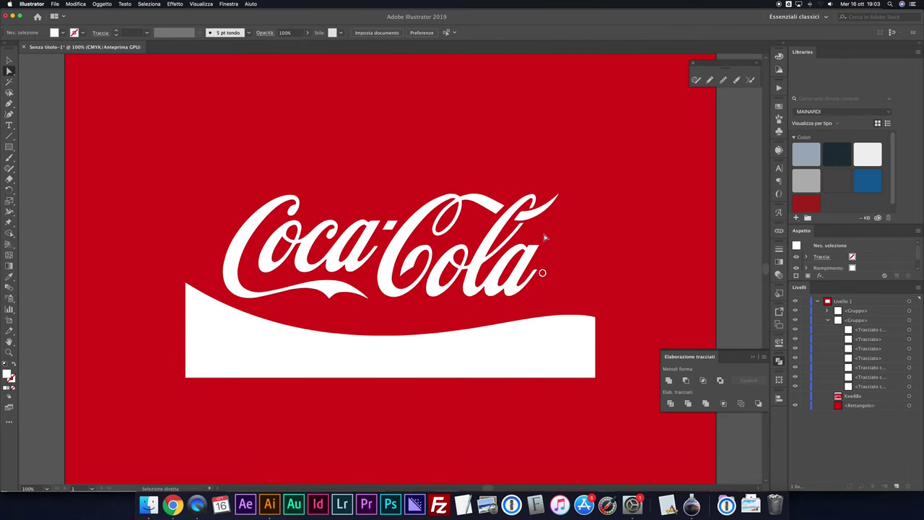
pyautogui.hotkey('ctrl', 'z')
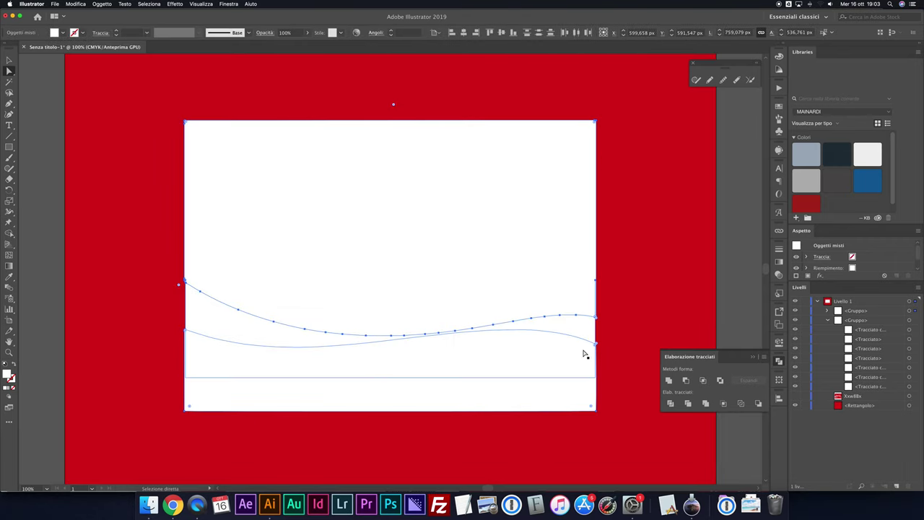
pyautogui.hotkey('ctrl', 'z')
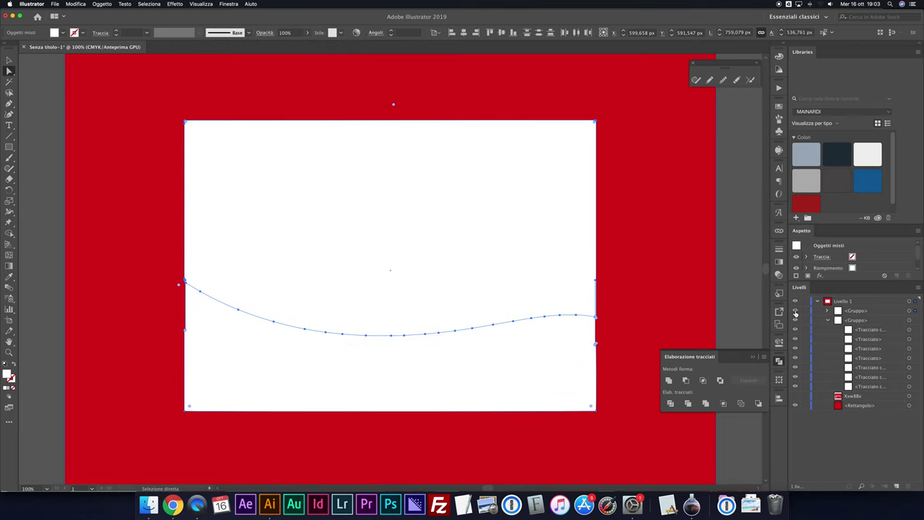
# - Check the logo with the white rectangle hidden, then move the wavy white shape lower
pyautogui.click(796, 312)
pyautogui.click(796, 312)
pyautogui.moveTo(567, 317); pyautogui.dragTo(577, 376)
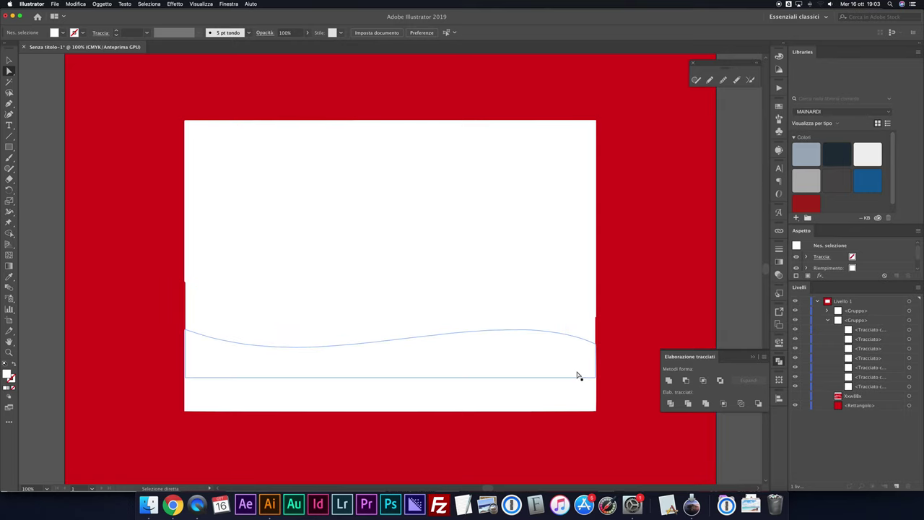
pyautogui.click(579, 398)
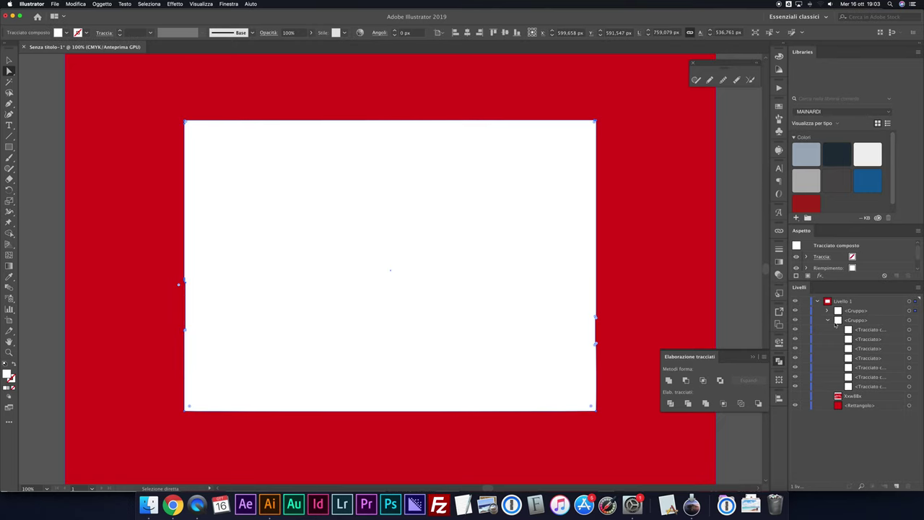
# - Delete the leftover wavy paths from the divided group in Layers
pyautogui.click(828, 312)
pyautogui.click(915, 320)
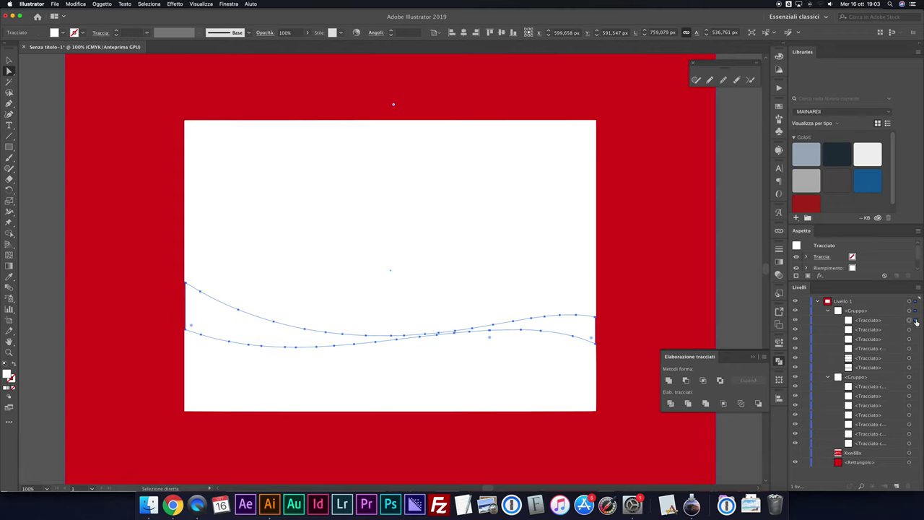
pyautogui.click(915, 330)
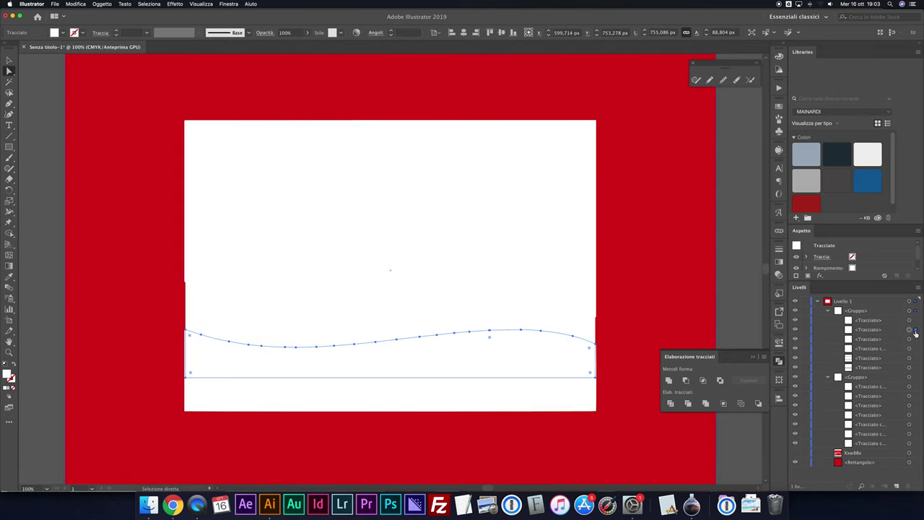
pyautogui.press('Delete')
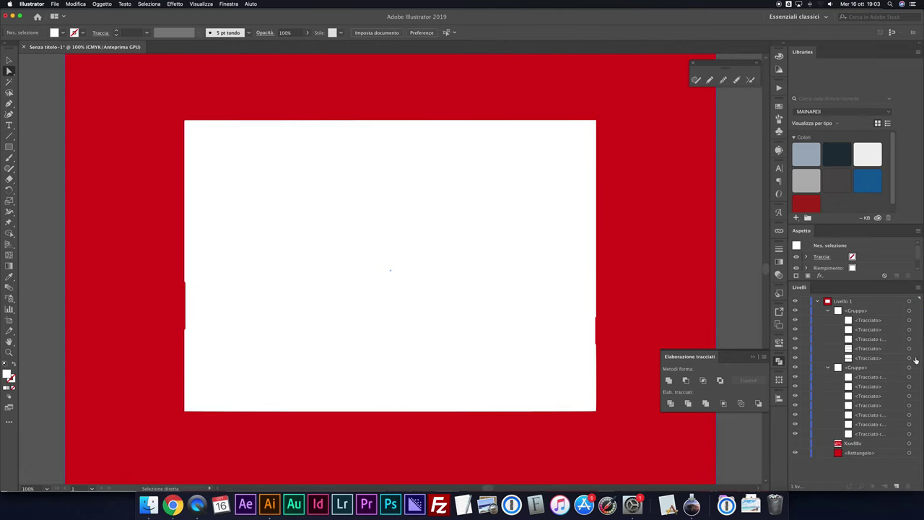
pyautogui.click(915, 358)
pyautogui.press('Delete')
pyautogui.click(915, 349)
pyautogui.press('Delete')
# - Delete the white rectangle and remaining wavy band paths, revealing the logo on red
pyautogui.click(916, 340)
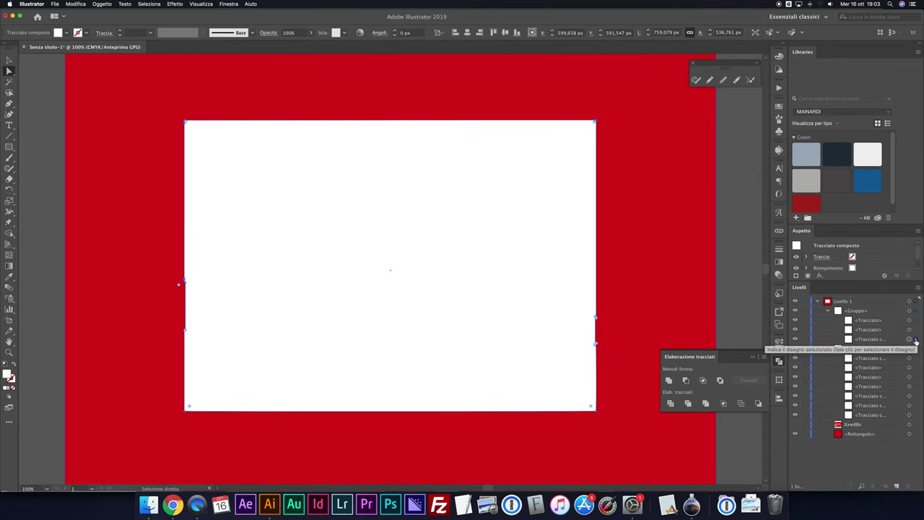
pyautogui.press('Delete')
pyautogui.click(915, 330)
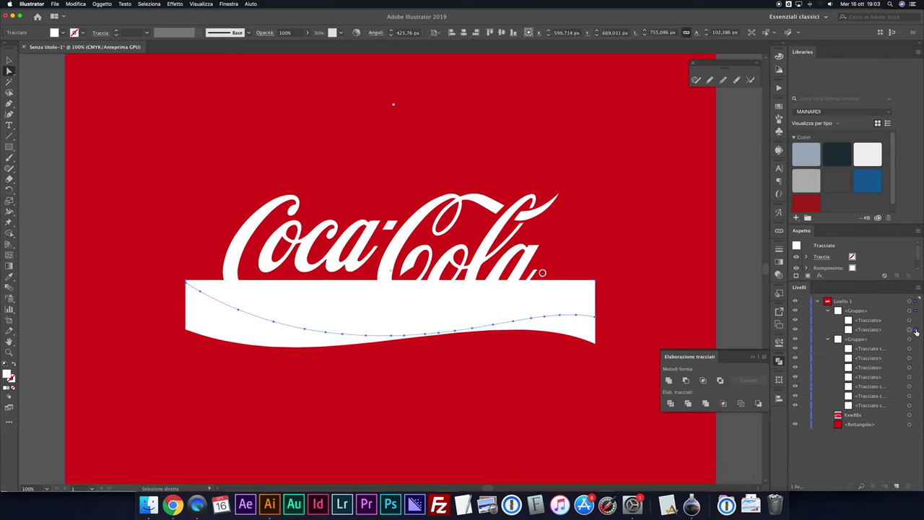
pyautogui.keyDown('shift'); pyautogui.click(916, 321); pyautogui.keyUp('shift')
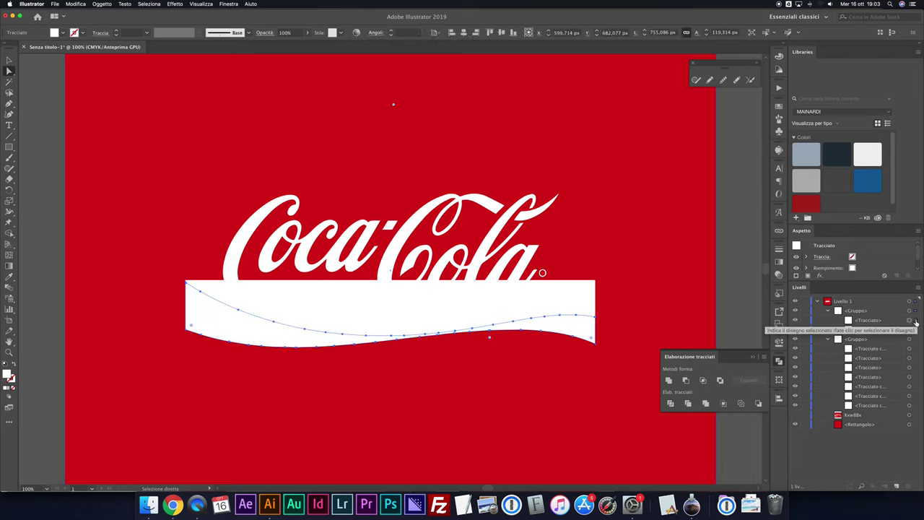
pyautogui.press('Delete')
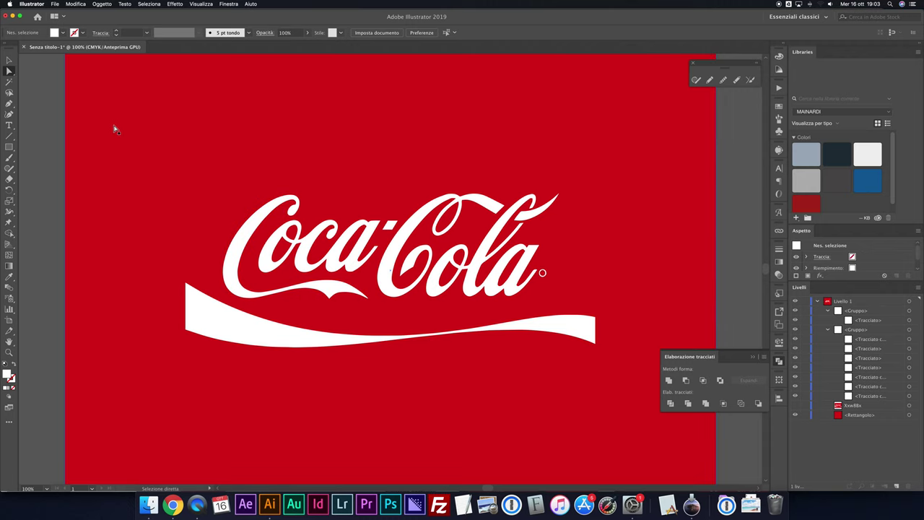
pyautogui.click(9, 62)
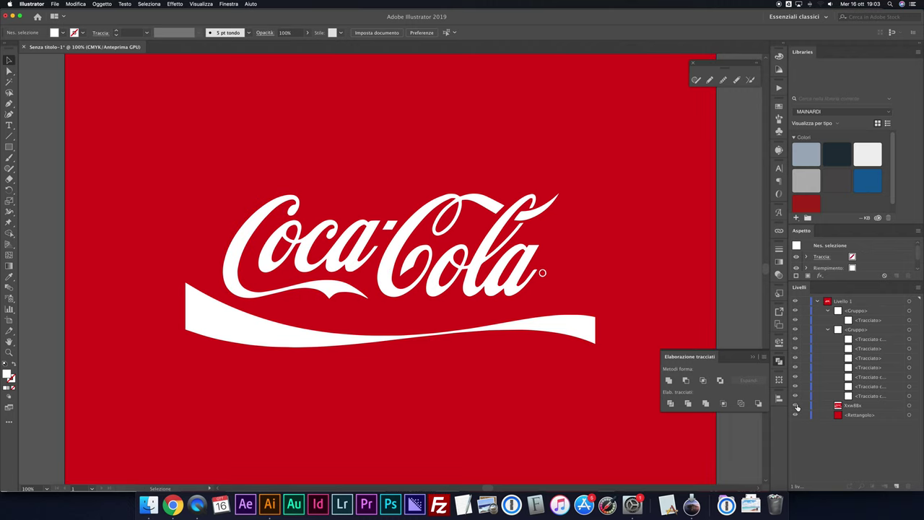
# - Put away the Pathfinder panel and zoom in close on the ® ring beside the final a
pyautogui.click(797, 407)
pyautogui.click(752, 356)
pyautogui.press('super+plus')
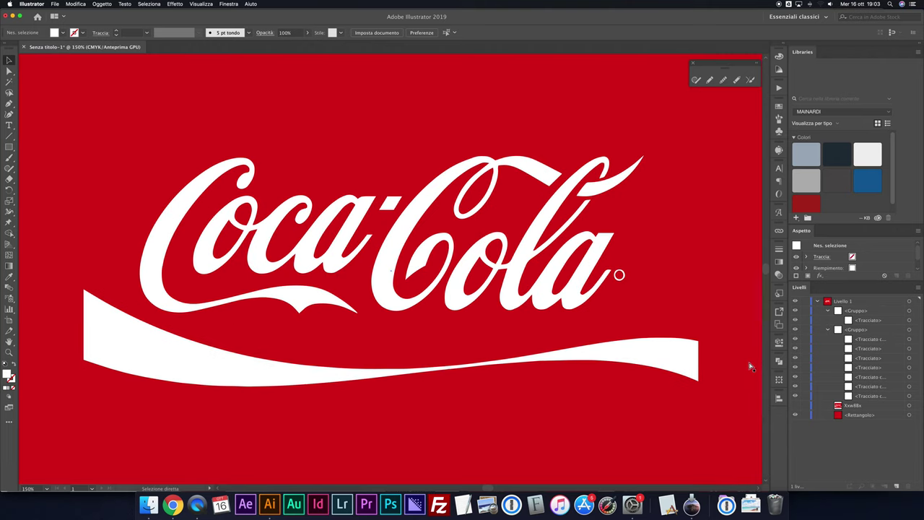
pyautogui.press('super+plus')
pyautogui.hscroll(2, 643, 303)
pyautogui.hscroll(1, 643, 303)
pyautogui.hscroll(2, 643, 303)
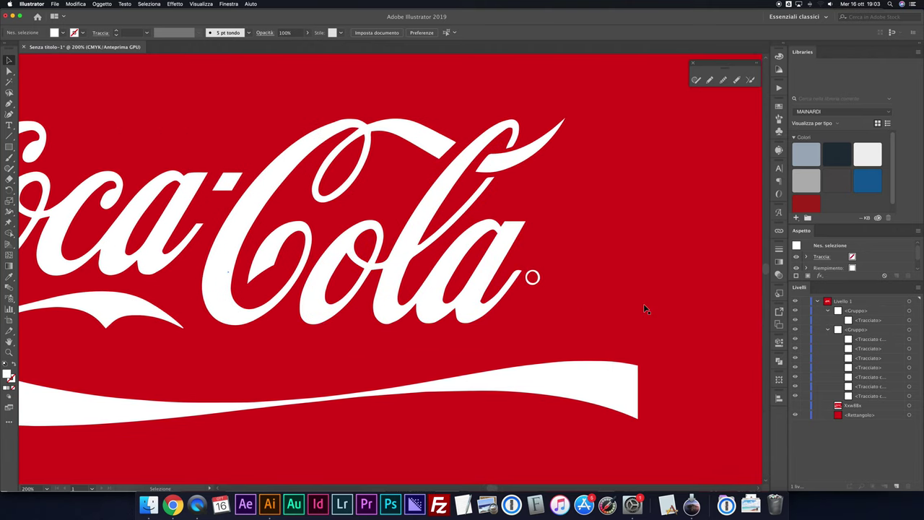
pyautogui.press('super+plus')
pyautogui.press('super+plus')
pyautogui.hscroll(2, 620, 309)
pyautogui.hscroll(1, 620, 309)
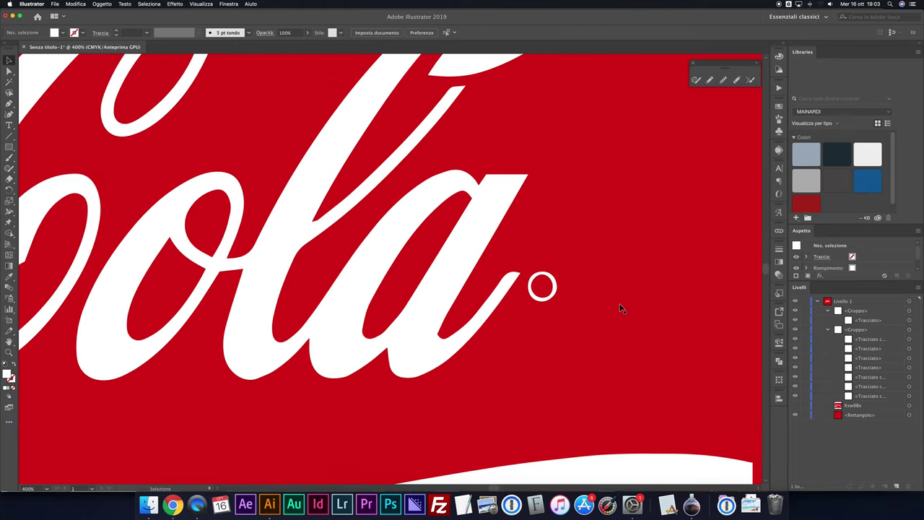
# - Draw a small circle with a white stroke, no fill, and 1,4 pt stroke weight
pyautogui.press('l')
pyautogui.moveTo(620, 304); pyautogui.dragTo(632, 316)
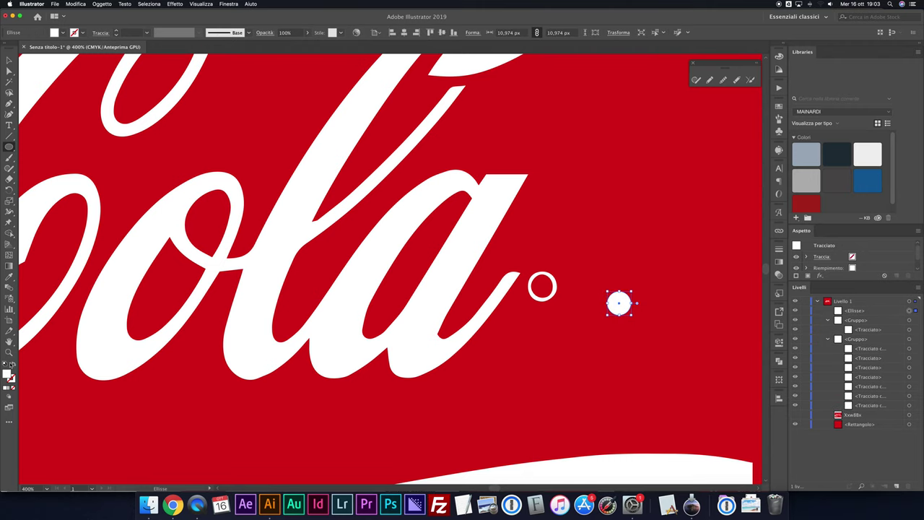
pyautogui.click(14, 366)
pyautogui.click(9, 60)
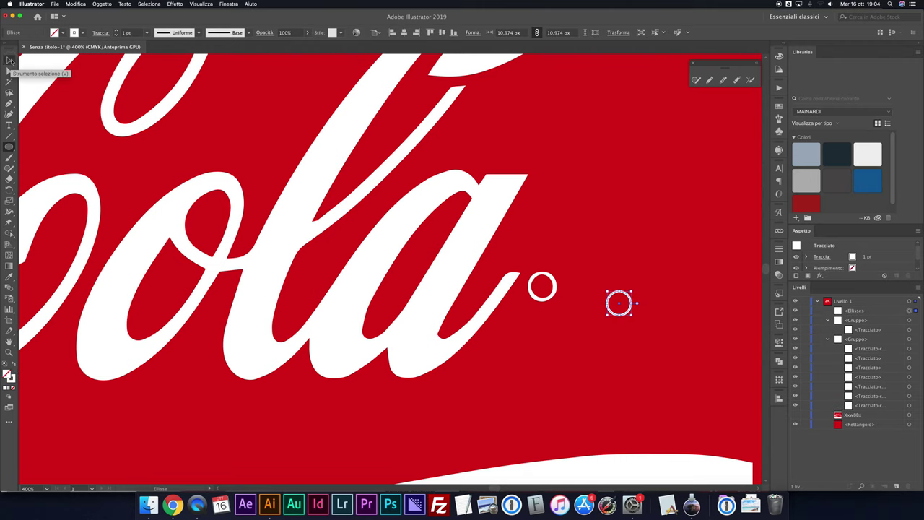
pyautogui.click(115, 30)
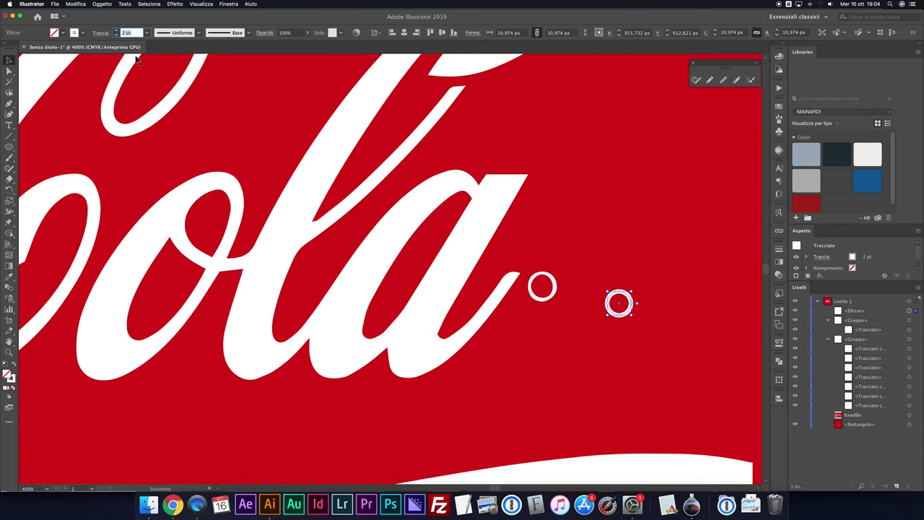
pyautogui.press('Down')
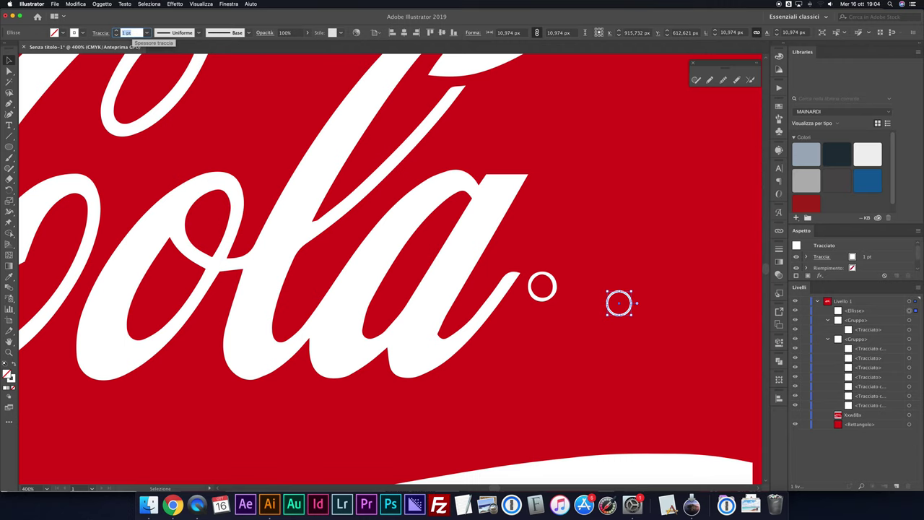
pyautogui.write('1,4')
pyautogui.press('Return')
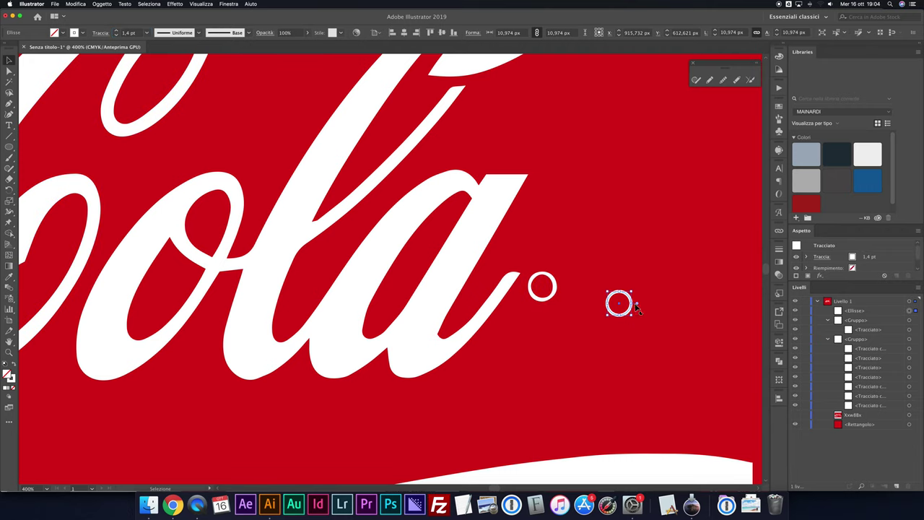
# - Place the circle over the old ® ring, enlarge it to about 12,82 px, and delete the old ring
pyautogui.moveTo(627, 312); pyautogui.dragTo(552, 293)
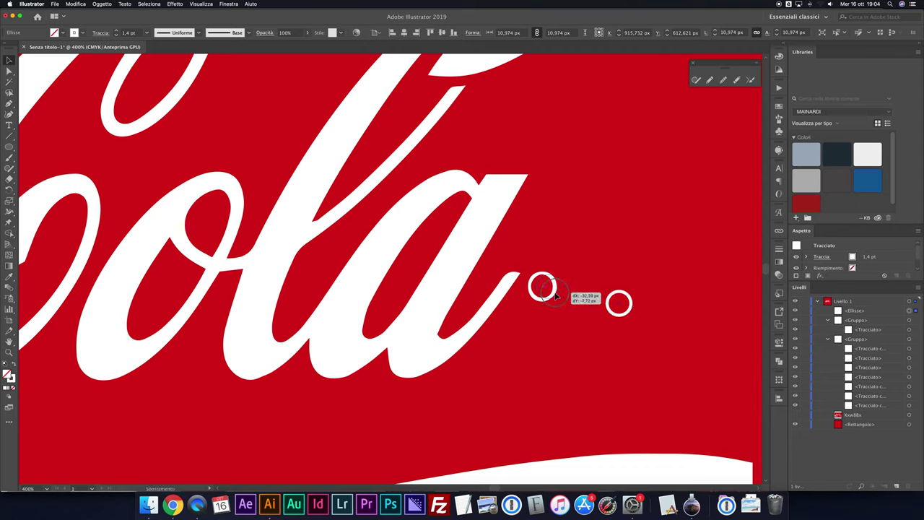
pyautogui.moveTo(553, 292); pyautogui.dragTo(543, 286)
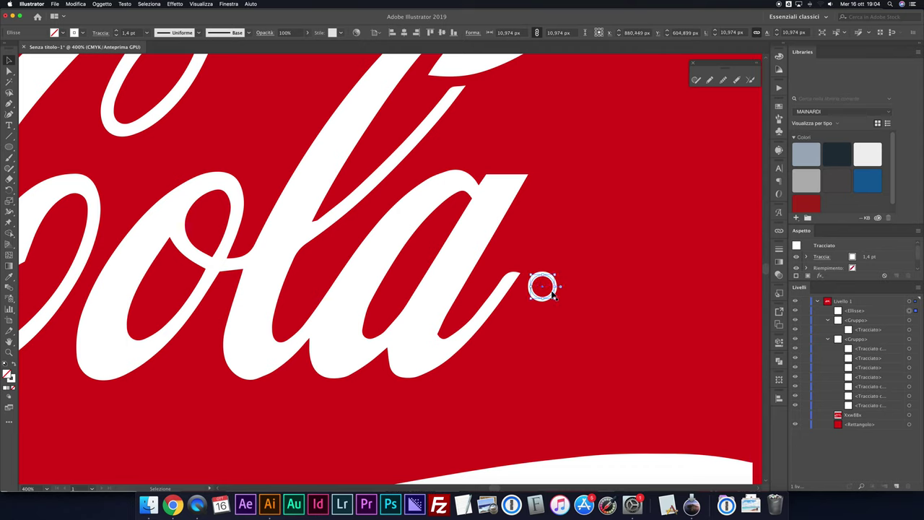
pyautogui.moveTo(555, 275); pyautogui.dragTo(560, 273)
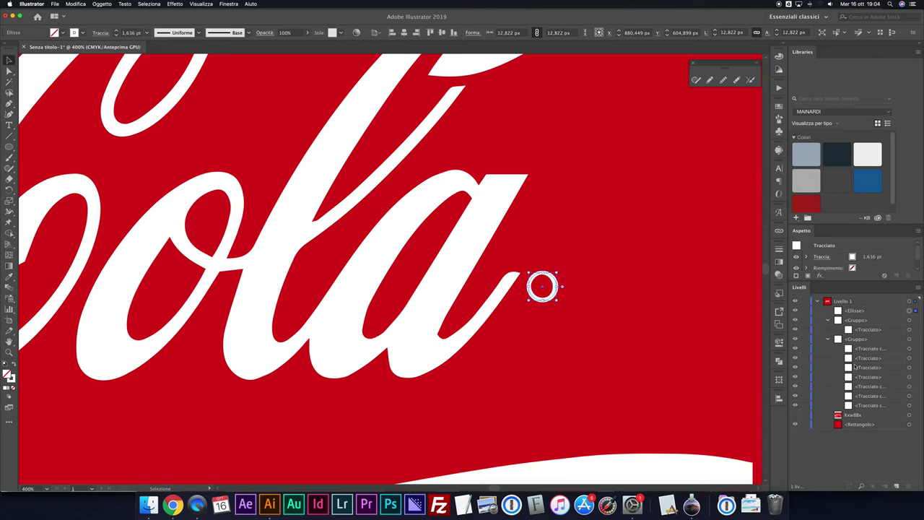
pyautogui.click(915, 351)
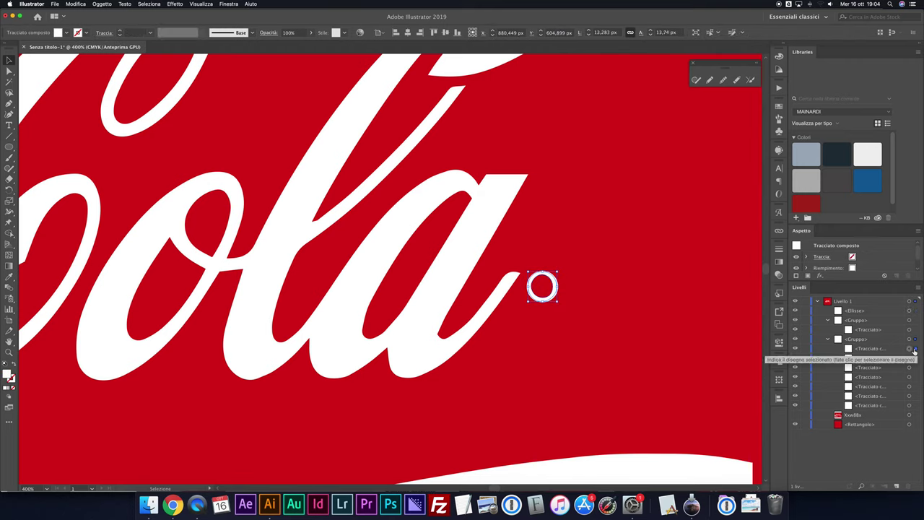
pyautogui.press('Delete')
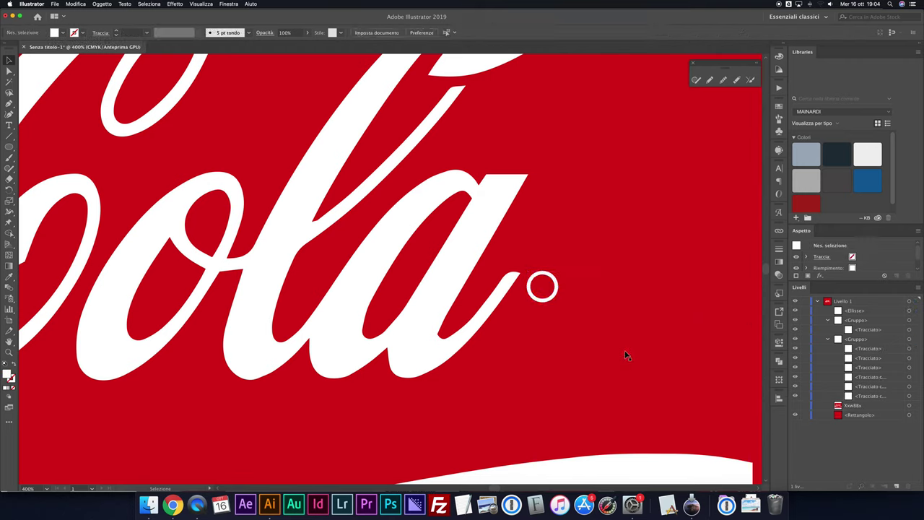
# - Type a capital R to the right of the circle and set it in Gotham Medium
pyautogui.press('t')
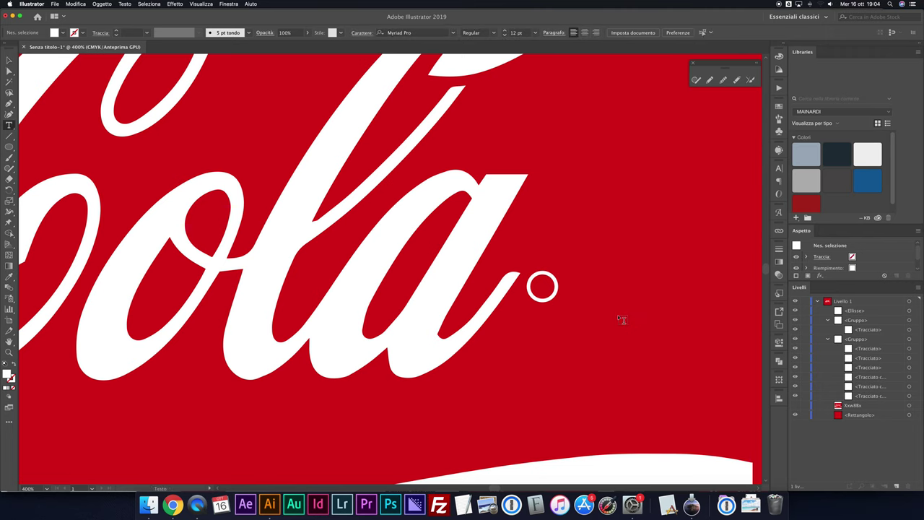
pyautogui.hotkey('ctrl', '-')
pyautogui.click(548, 289)
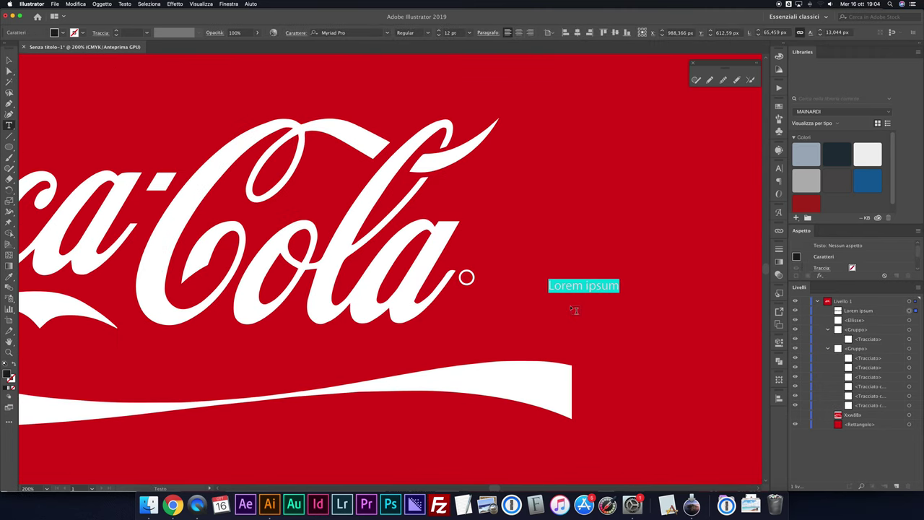
pyautogui.write('R')
pyautogui.hotkey('ctrl', 'a')
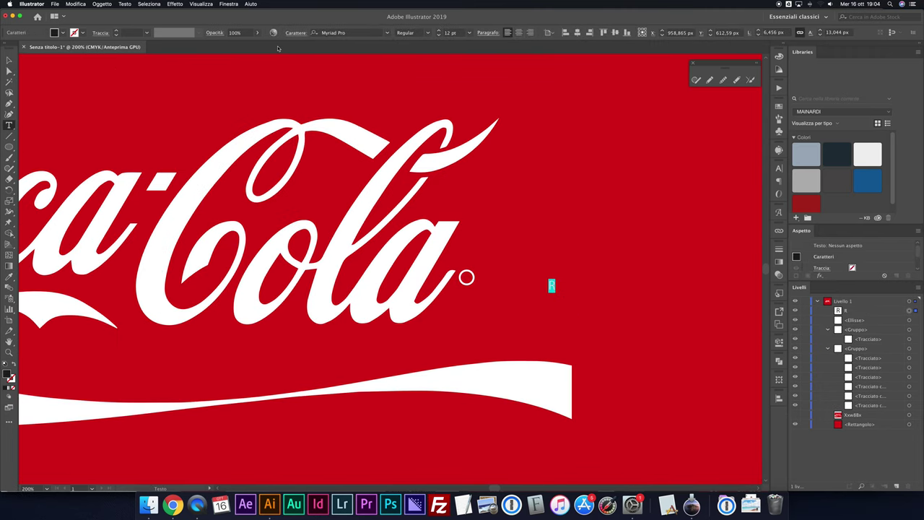
pyautogui.click(319, 33)
pyautogui.write('gotham')
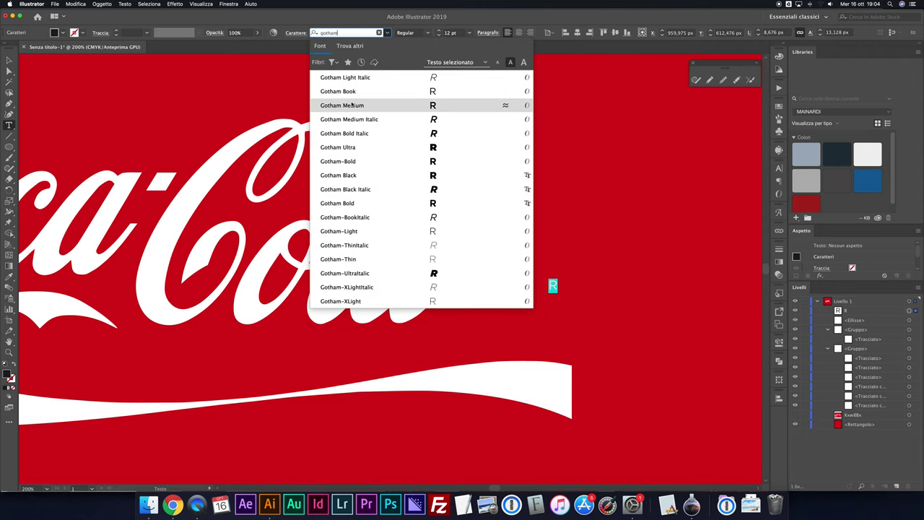
pyautogui.click(353, 105)
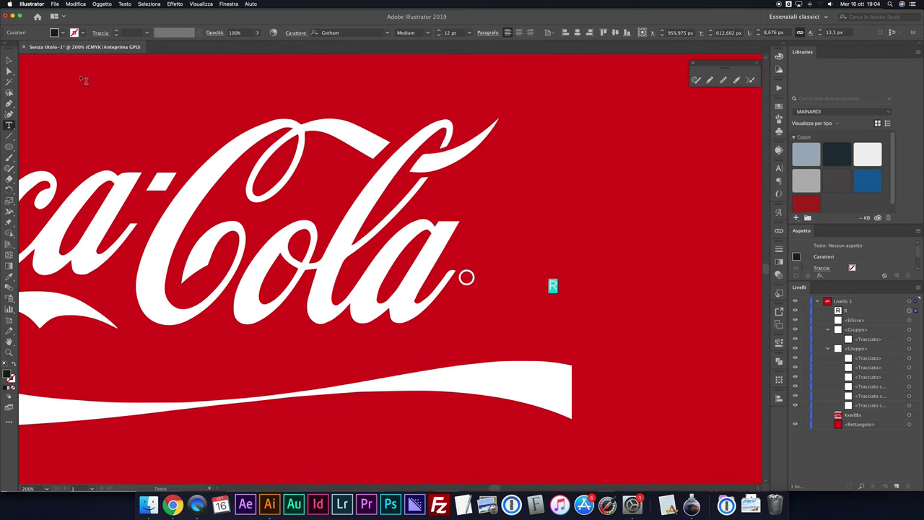
# - Fill the R white, convert it to outlines, and zoom in on it
pyautogui.click(63, 33)
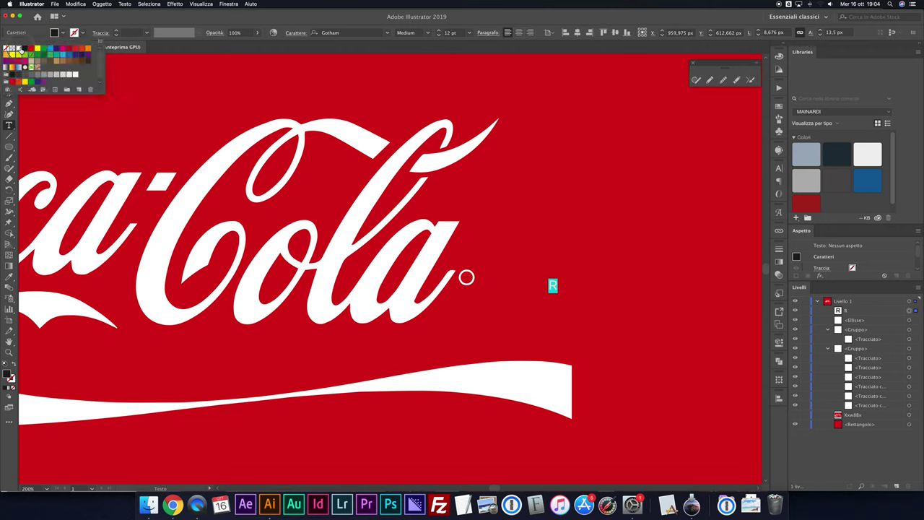
pyautogui.click(23, 50)
pyautogui.click(9, 60)
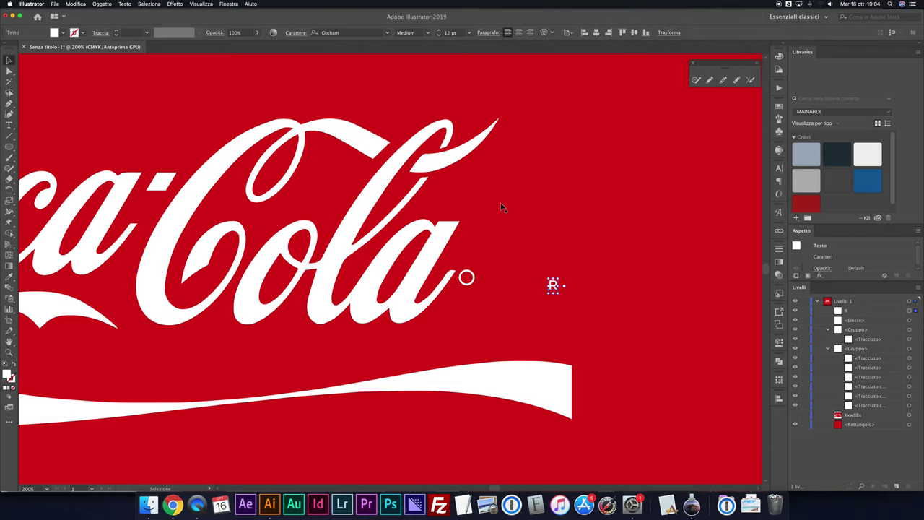
pyautogui.press('super+g')
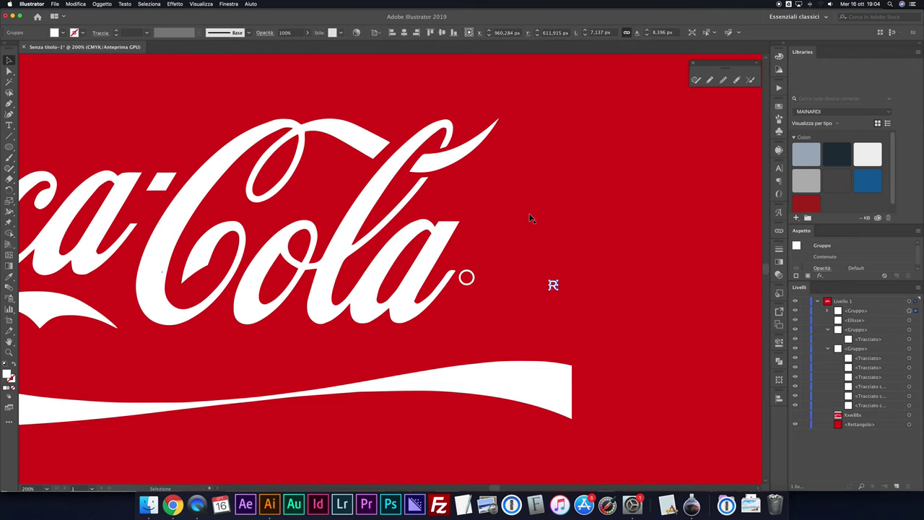
pyautogui.press('super+plus')
pyautogui.press('super+plus')
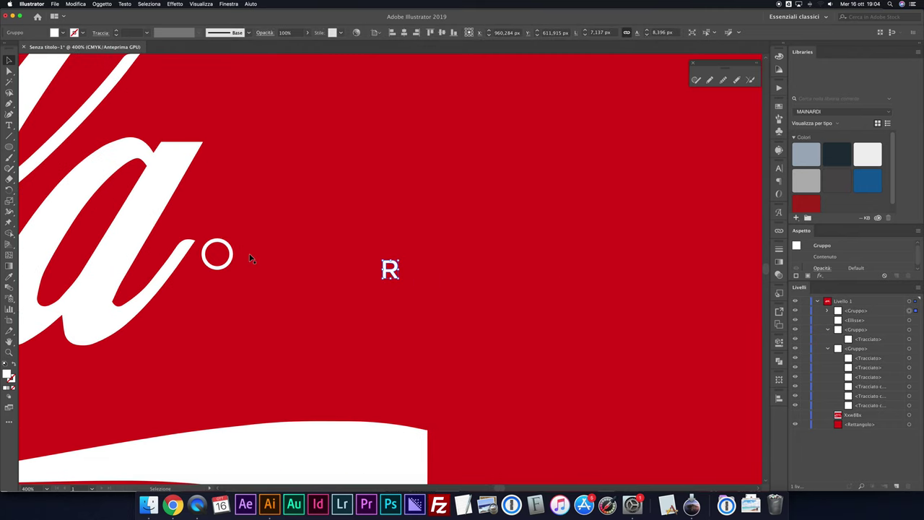
# - Centre the R on the circle, group them, and scale the ® group down
pyautogui.keyDown('shift'); pyautogui.click(232, 254); pyautogui.keyUp('shift')
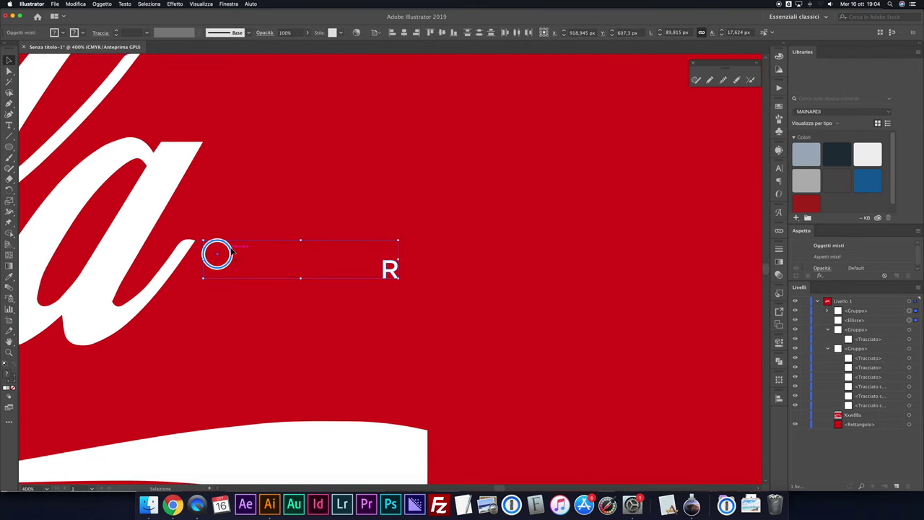
pyautogui.click(403, 32)
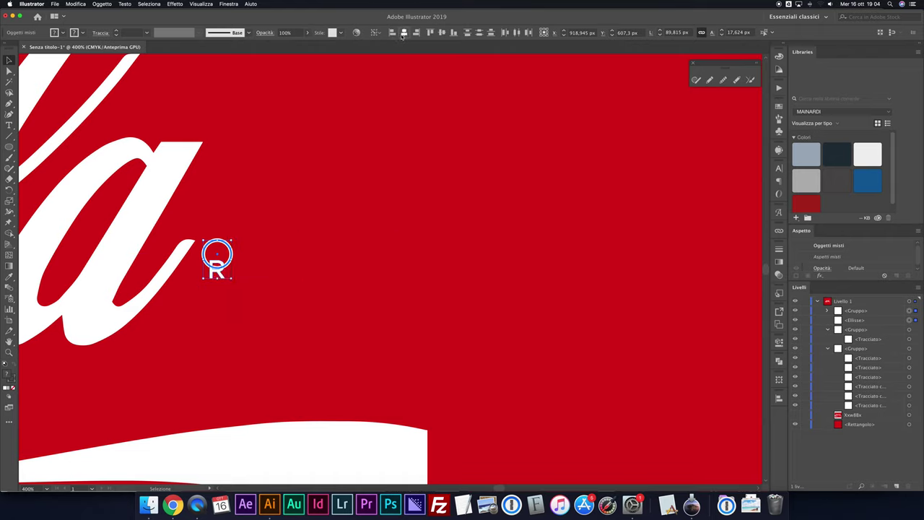
pyautogui.click(442, 32)
pyautogui.hotkey('ctrl', 'g')
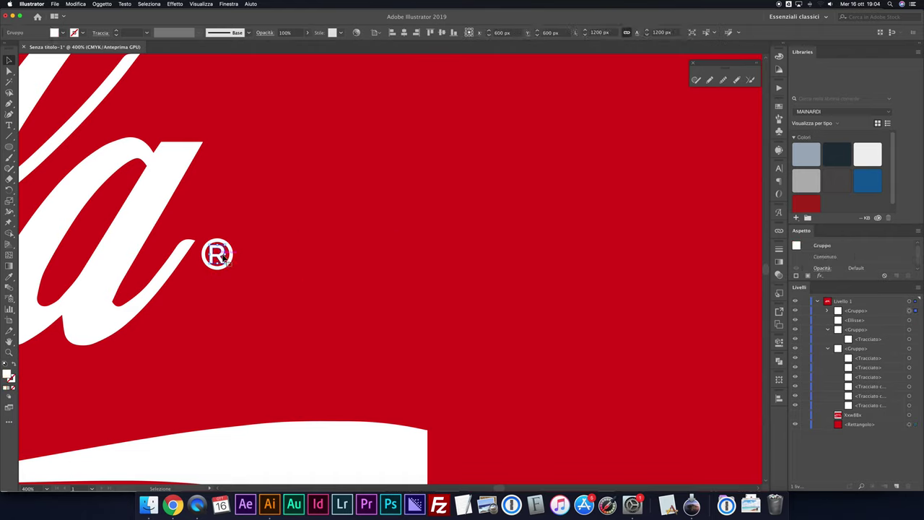
pyautogui.moveTo(232, 242); pyautogui.dragTo(226, 245)
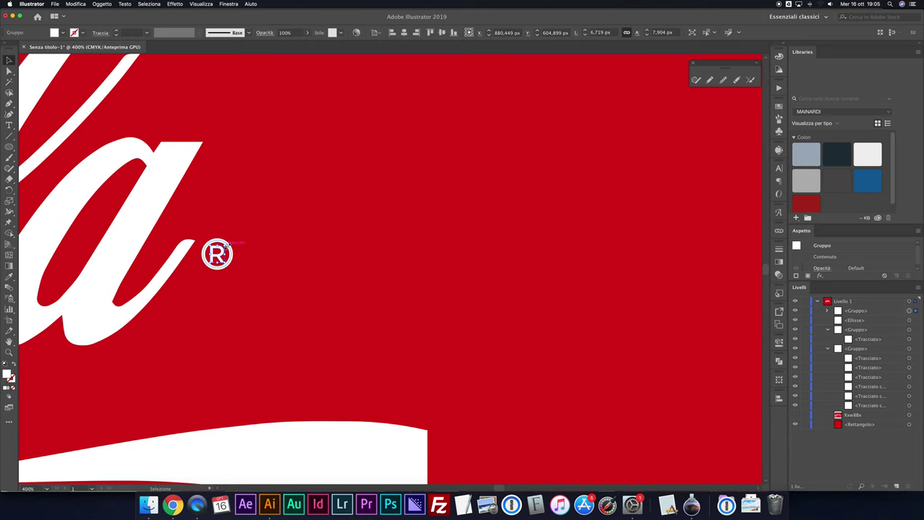
# - Shrink the R slightly and nudge it right and up to centre it in the ring
pyautogui.press('super+plus')
pyautogui.press('super+plus')
pyautogui.press('super+plus')
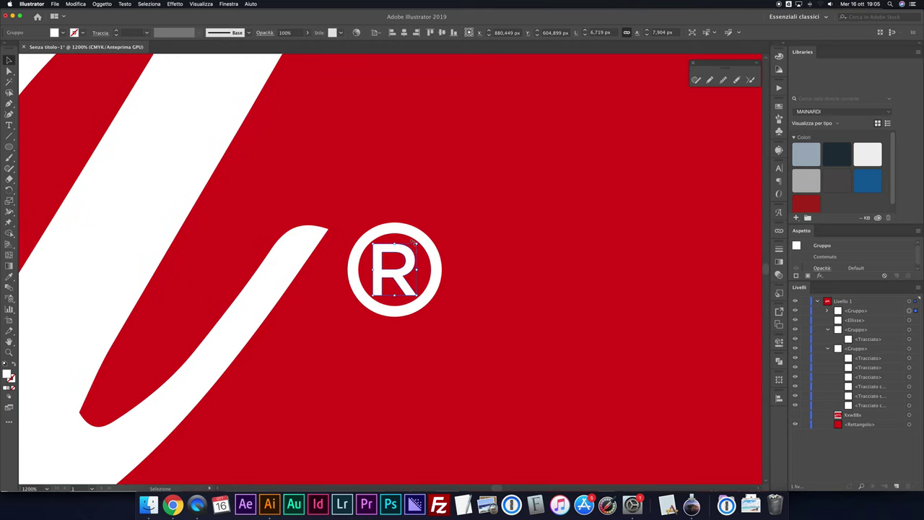
pyautogui.moveTo(416, 244); pyautogui.dragTo(411, 250)
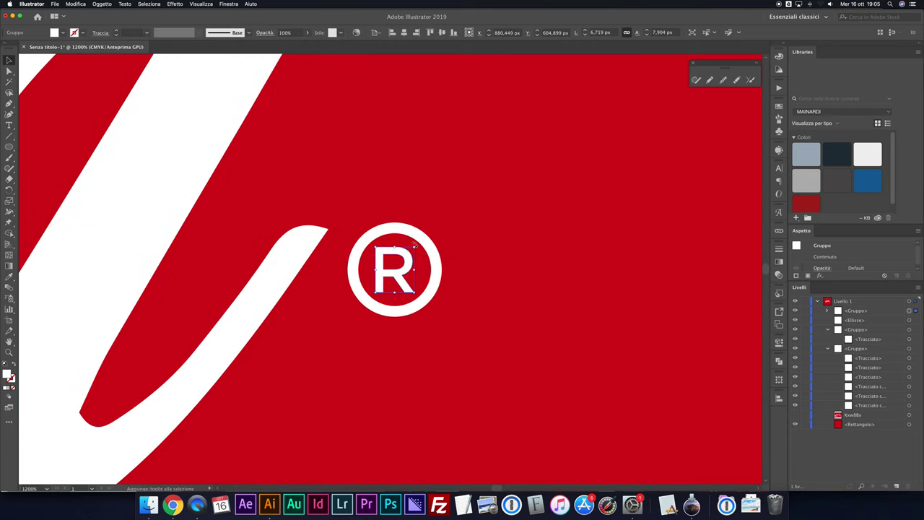
pyautogui.press('super+z')
pyautogui.press('super+shift+z')
pyautogui.moveTo(402, 265); pyautogui.dragTo(405, 265)
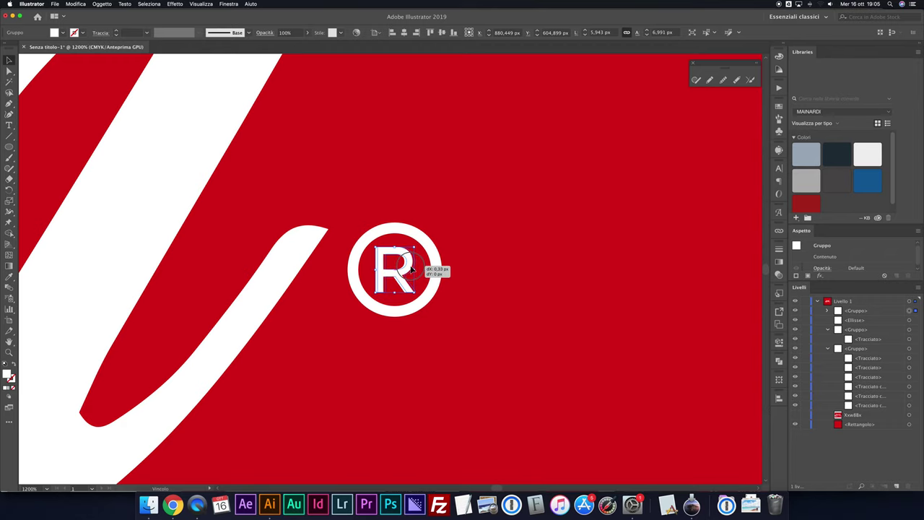
pyautogui.moveTo(410, 263); pyautogui.dragTo(414, 261)
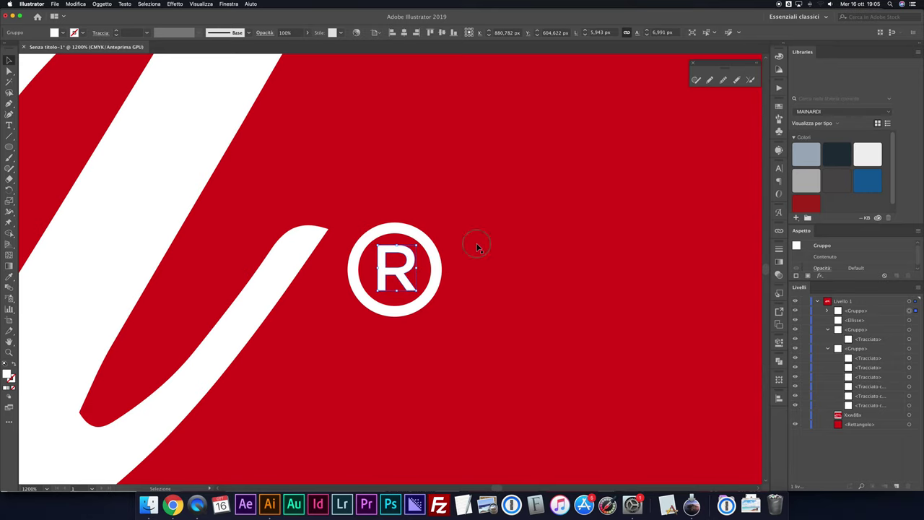
pyautogui.click(478, 249)
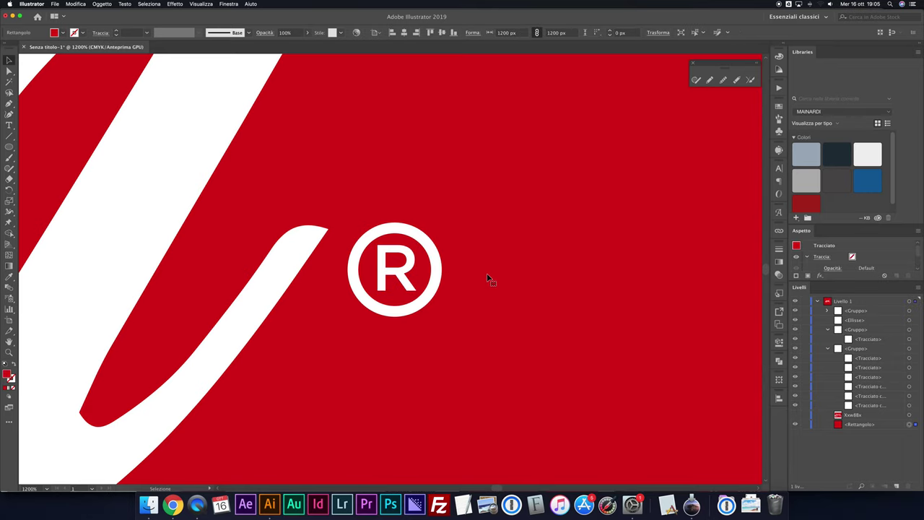
# - Zoom out to the whole artboard and collapse the expanded groups in the Layers panel
pyautogui.press('super+minus')
pyautogui.press('super+minus')
pyautogui.press('super+minus')
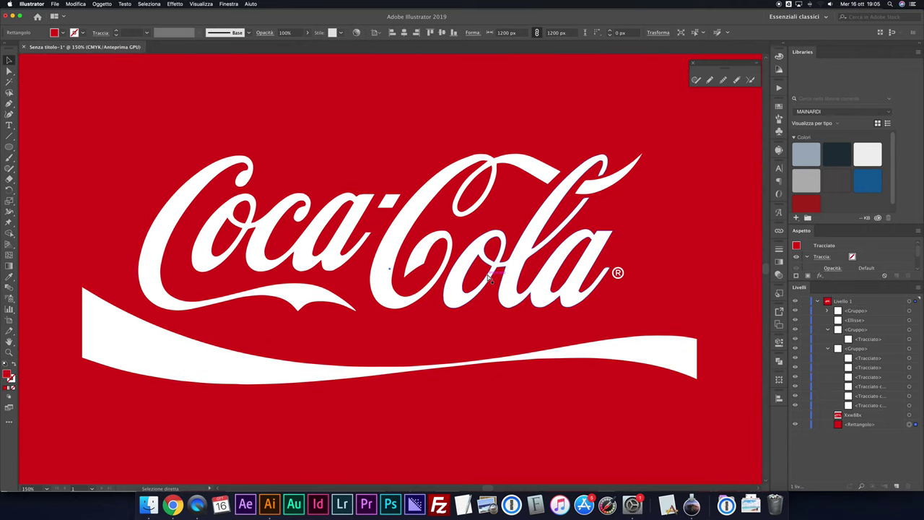
pyautogui.press('super+minus')
pyautogui.press('v')
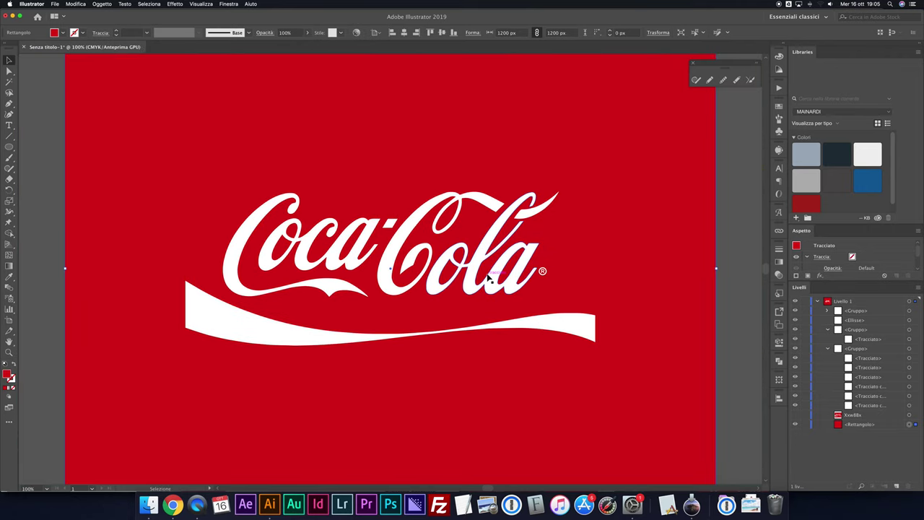
pyautogui.click(796, 416)
pyautogui.click(797, 416)
pyautogui.click(828, 349)
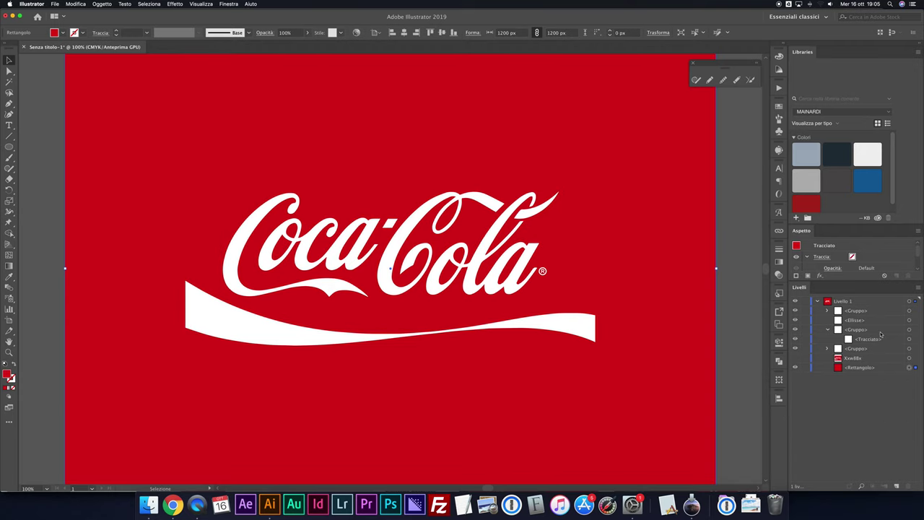
pyautogui.click(828, 330)
# - Make the ® mark a compound path and ungroup the wave and Coca-Cola lettering
pyautogui.click(915, 311)
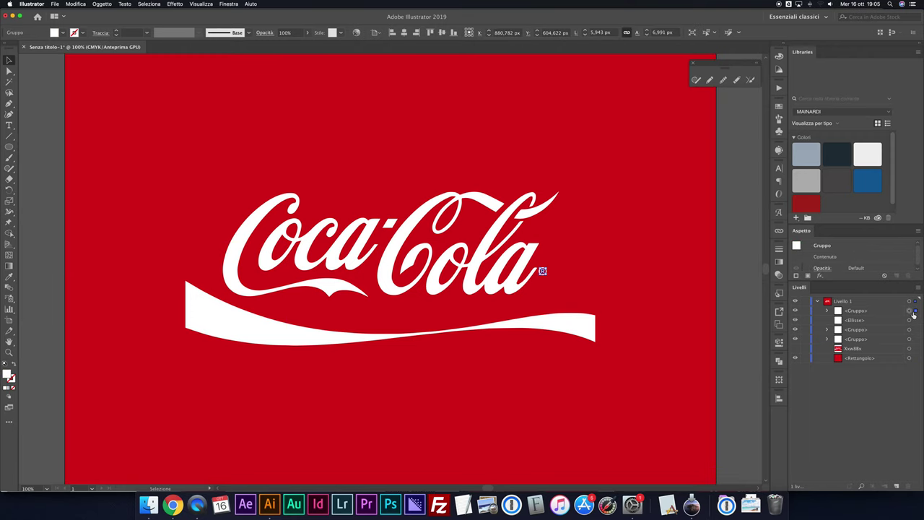
pyautogui.press('super+8')
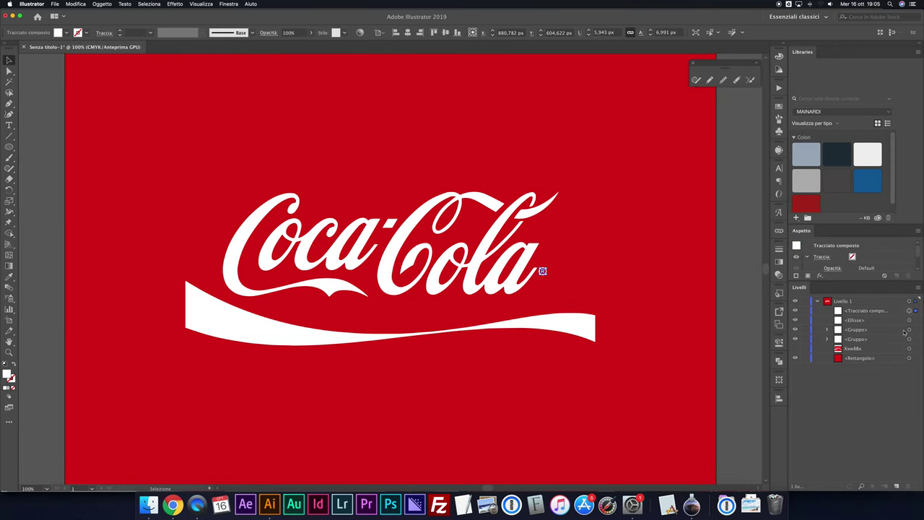
pyautogui.click(917, 330)
pyautogui.press('super+shift+g')
pyautogui.click(915, 338)
pyautogui.press('super+shift+g')
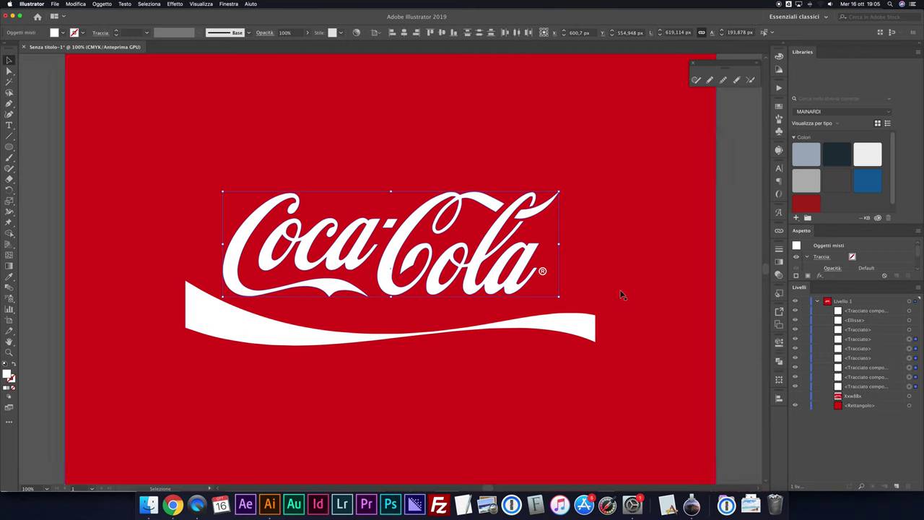
# - Lock the red background rectangle, group all logo parts, and name the group LOGO
pyautogui.click(806, 405)
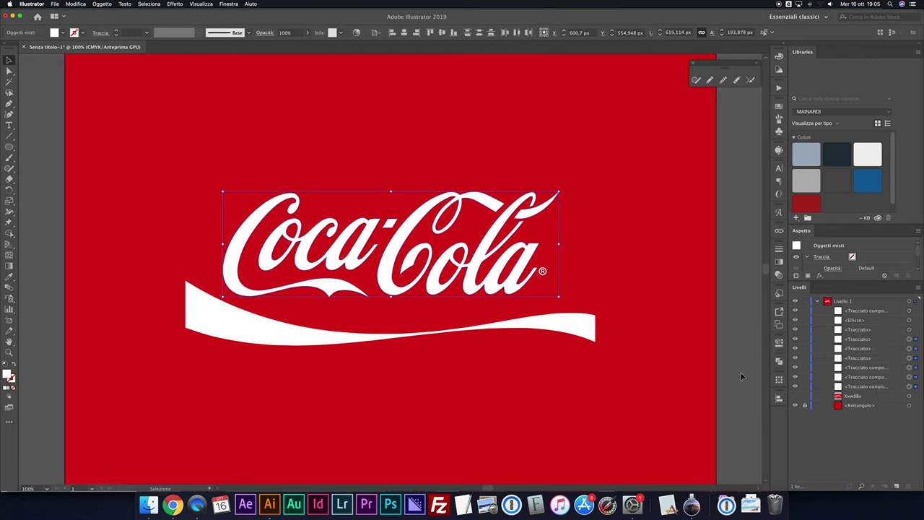
pyautogui.press('super+a')
pyautogui.press('a')
pyautogui.press('super+g')
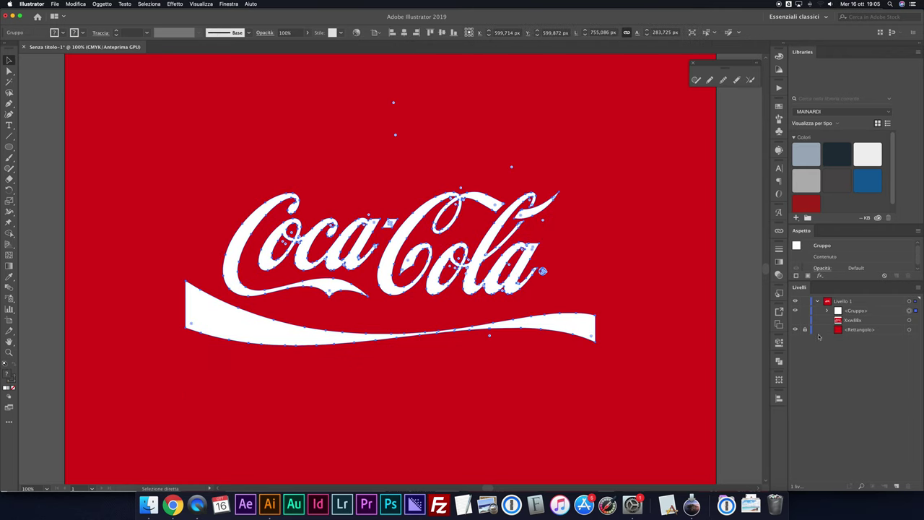
pyautogui.doubleClick(855, 310)
pyautogui.write('LOGO')
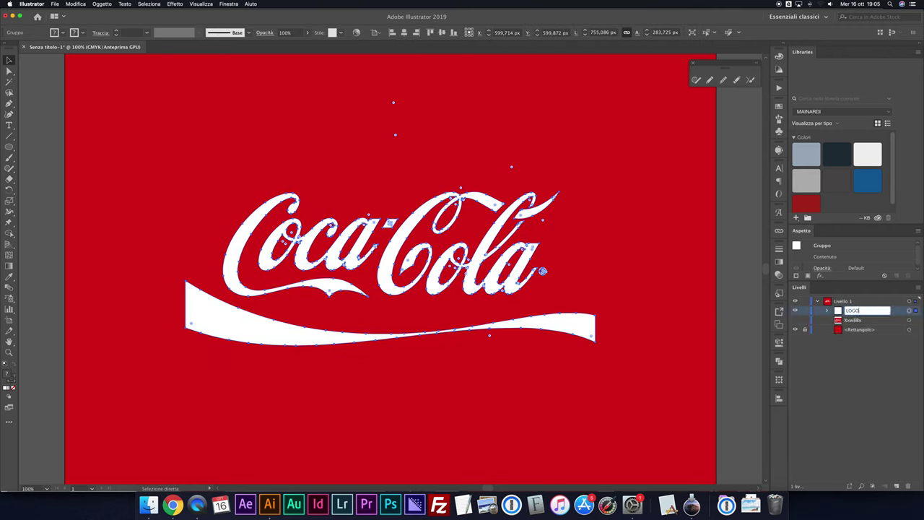
pyautogui.press('Return')
pyautogui.press('v')
pyautogui.press('super+shift+a')
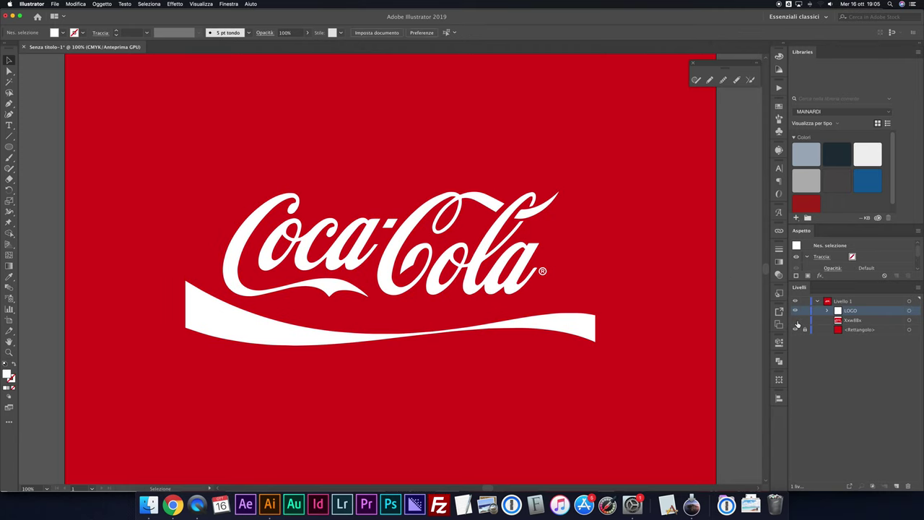
pyautogui.click(915, 311)
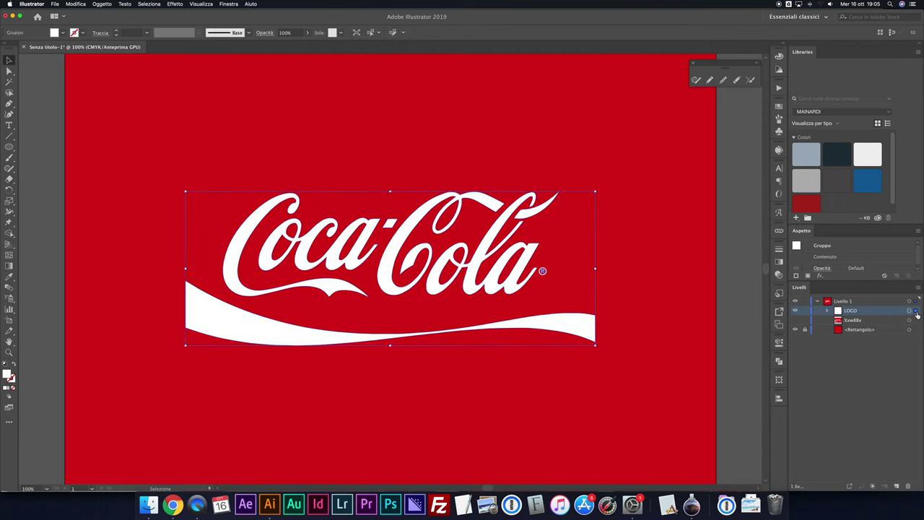
# - Scale LOGO up to span the 1200 px artboard width and show the reference image again
pyautogui.press('super+minus')
pyautogui.press('super+minus')
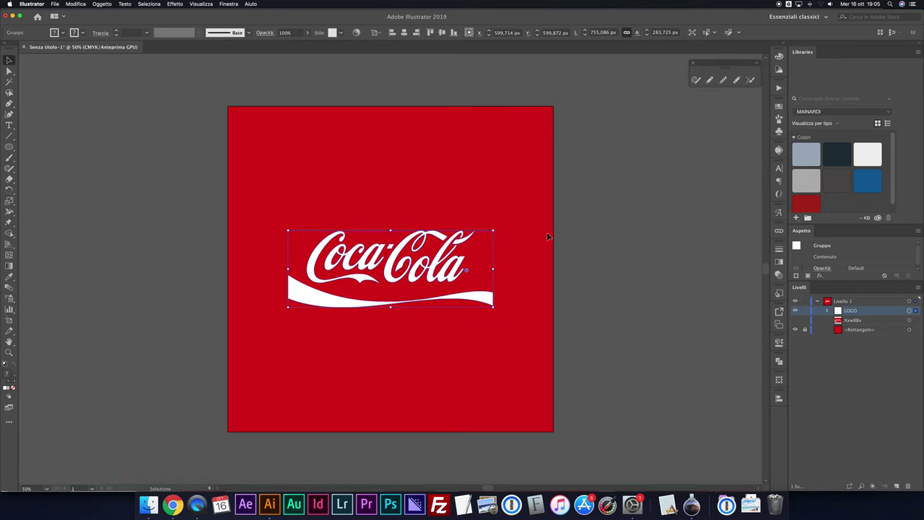
pyautogui.moveTo(491, 230); pyautogui.dragTo(555, 204)
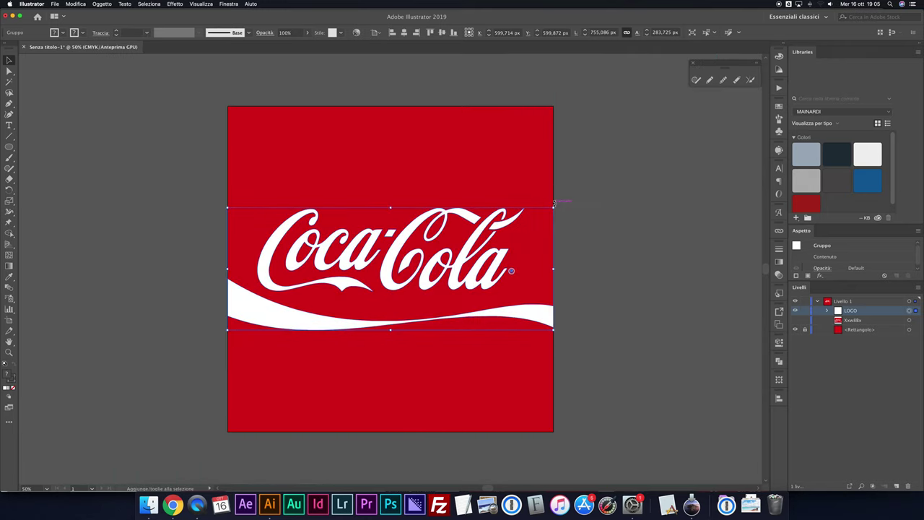
pyautogui.click(646, 215)
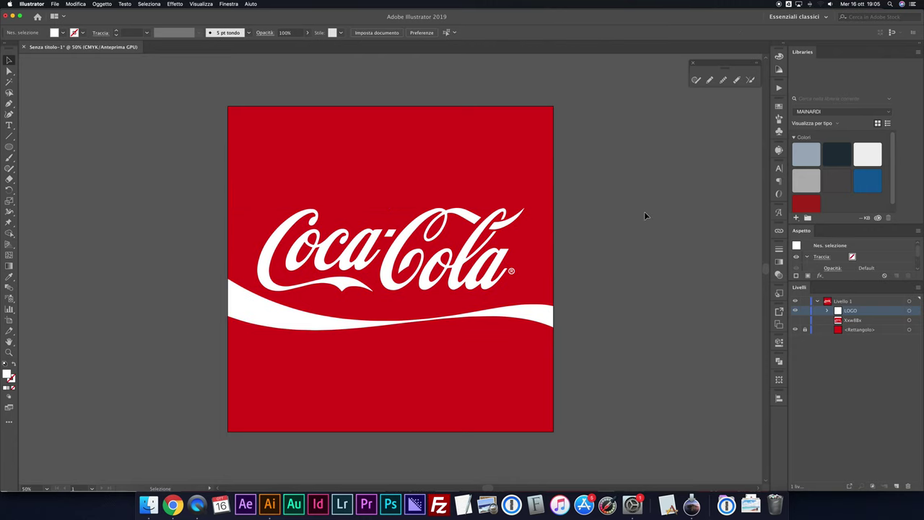
pyautogui.click(795, 322)
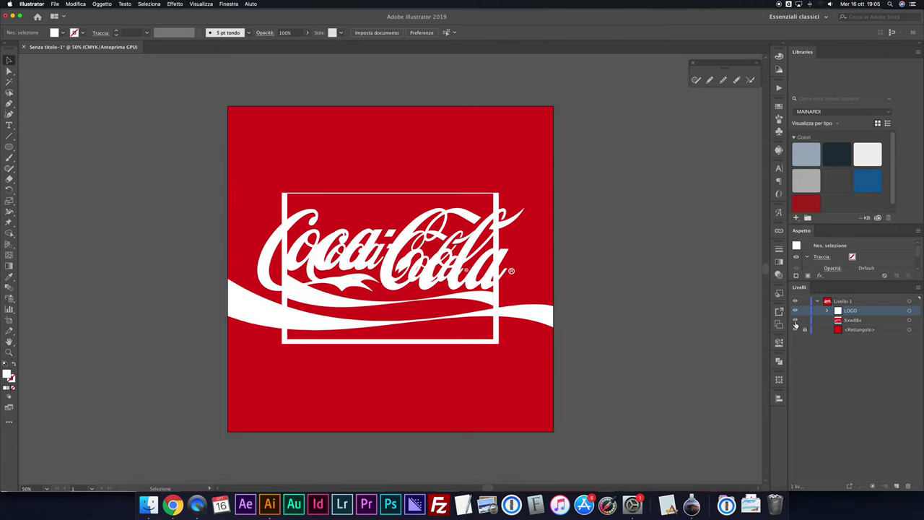
pyautogui.click(910, 320)
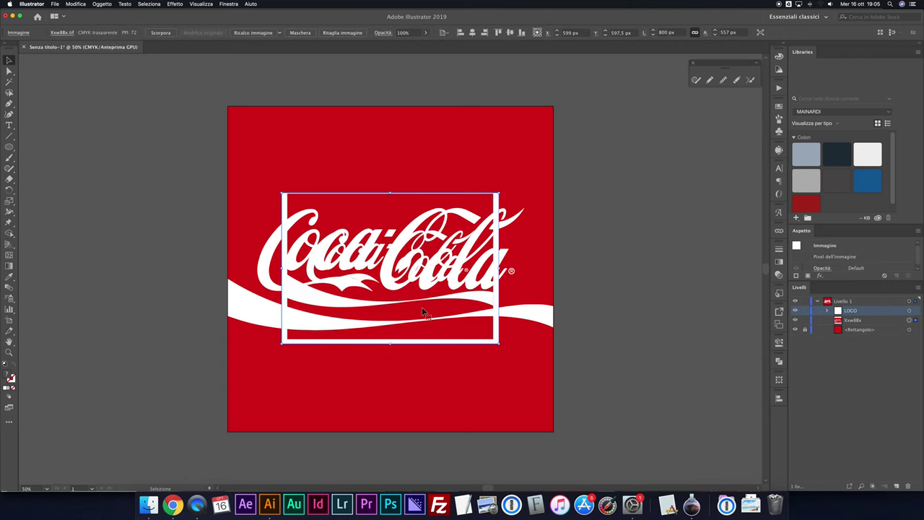
# - Move the reference image below the logo, compare them close up, then delete it
pyautogui.hotkey('shift', 'Down')
pyautogui.hotkey('shift', 'Down')
pyautogui.hotkey('shift', 'Down')
pyautogui.hotkey('shift', 'Down')
pyautogui.hotkey('shift', 'Down')
pyautogui.hotkey('shift', 'Down')
pyautogui.hotkey('shift', 'Down')
pyautogui.hotkey('shift', 'Down')
pyautogui.hotkey('shift', 'Down')
pyautogui.hotkey('shift', 'Down')
pyautogui.hotkey('shift', 'Down')
pyautogui.hotkey('shift', 'Down')
pyautogui.hotkey('shift', 'Down')
pyautogui.hotkey('shift', 'Down')
pyautogui.hotkey('shift', 'Down')
pyautogui.hotkey('shift', 'Down')
pyautogui.hotkey('shift', 'Down')
pyautogui.hotkey('shift', 'Down')
pyautogui.hotkey('shift', 'Down')
pyautogui.hotkey('shift', 'Down')
pyautogui.hotkey('shift', 'Down')
pyautogui.hotkey('shift', 'Down')
pyautogui.hotkey('shift', 'Down')
pyautogui.hotkey('shift', 'Down')
pyautogui.hotkey('shift', 'Down')
pyautogui.hotkey('shift', 'Down')
pyautogui.hotkey('shift', 'Down')
pyautogui.hotkey('shift', 'Down')
pyautogui.press('super+plus')
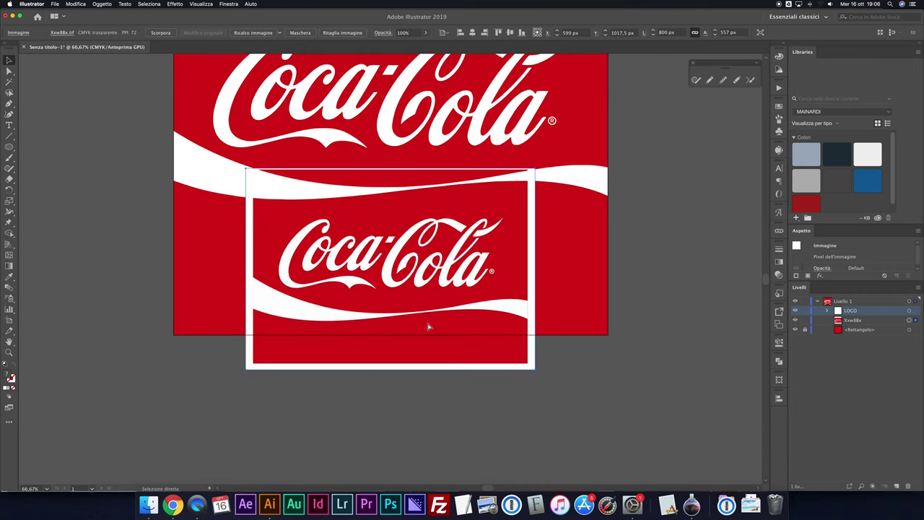
pyautogui.press('super+plus')
pyautogui.press('super+plus')
pyautogui.press('super+plus')
pyautogui.press('super+plus')
pyautogui.press('super+plus')
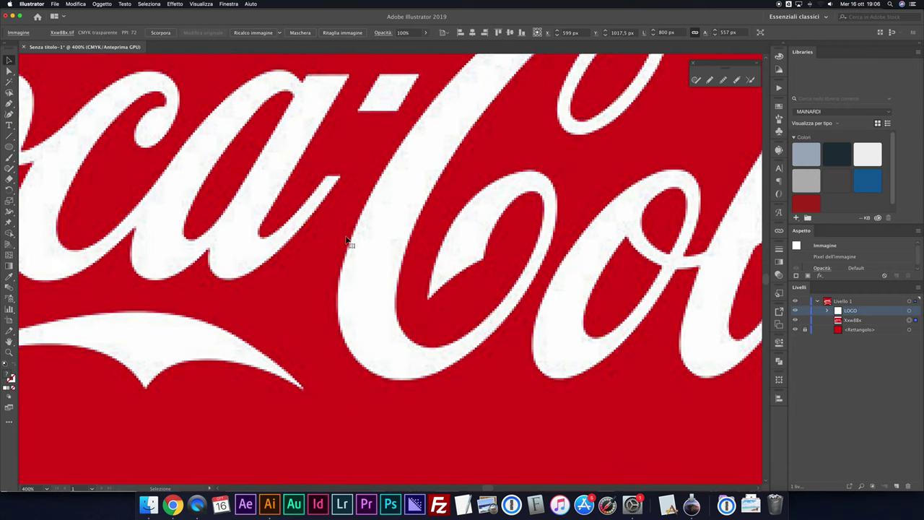
pyautogui.press('super+0')
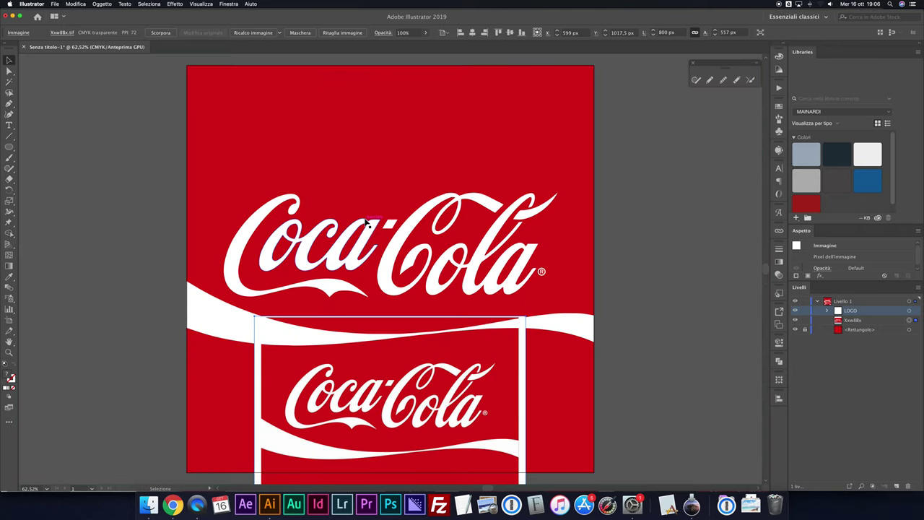
pyautogui.press('BackSpace')
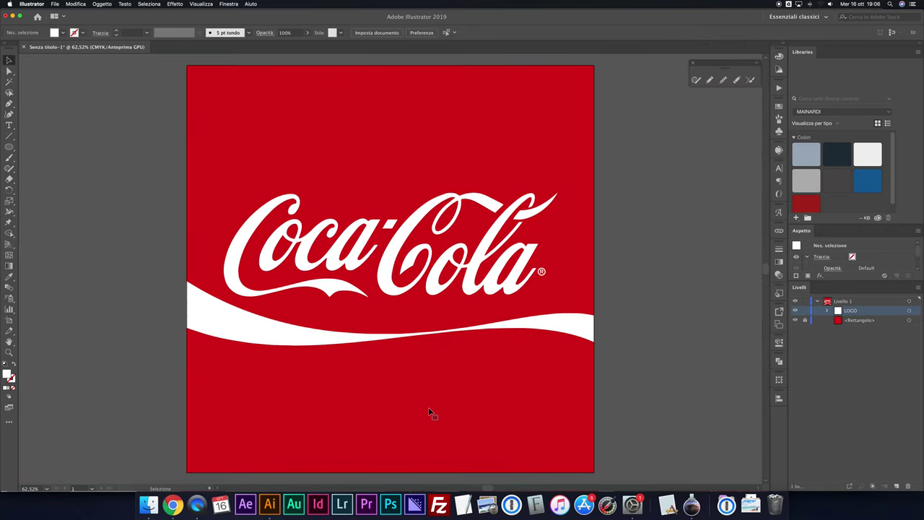
# - Inspect the LOGO group's edges close up, then fit the artboard and deselect
pyautogui.click(431, 278)
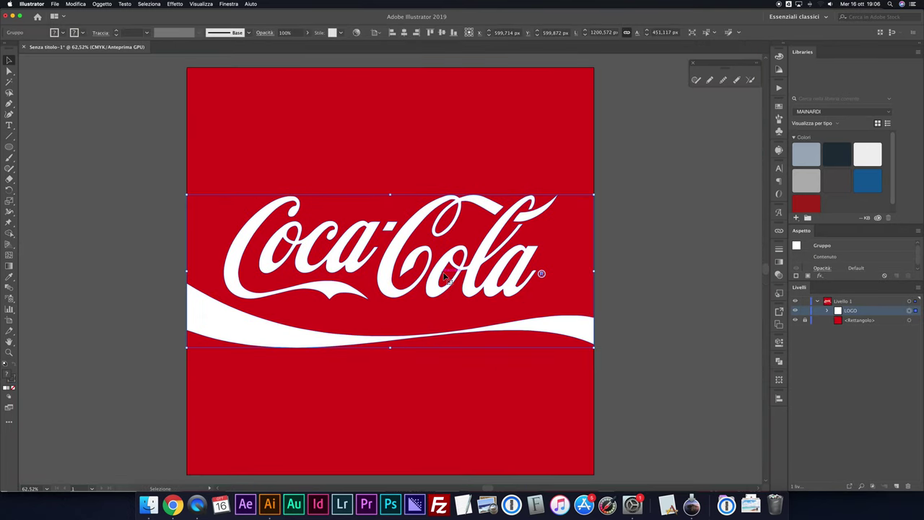
pyautogui.press('super+plus')
pyautogui.press('super+plus')
pyautogui.press('super+plus')
pyautogui.press('super+plus')
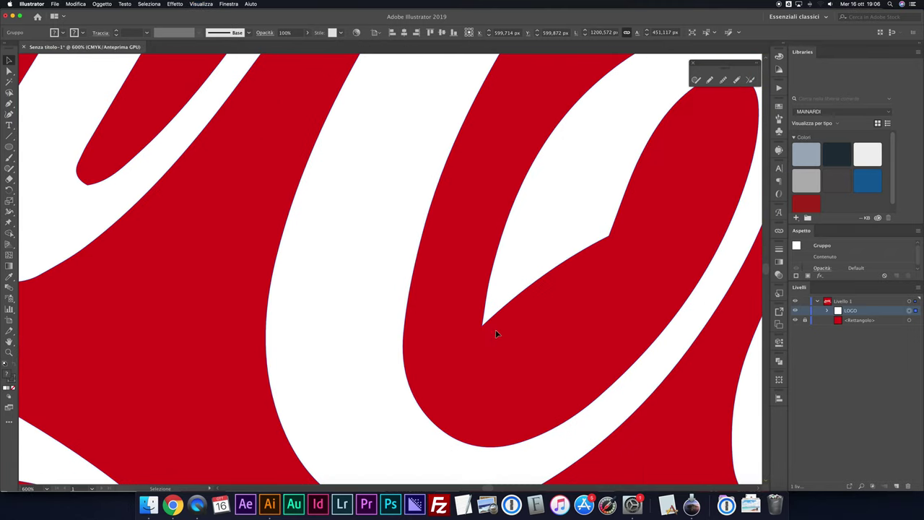
pyautogui.press('super+0')
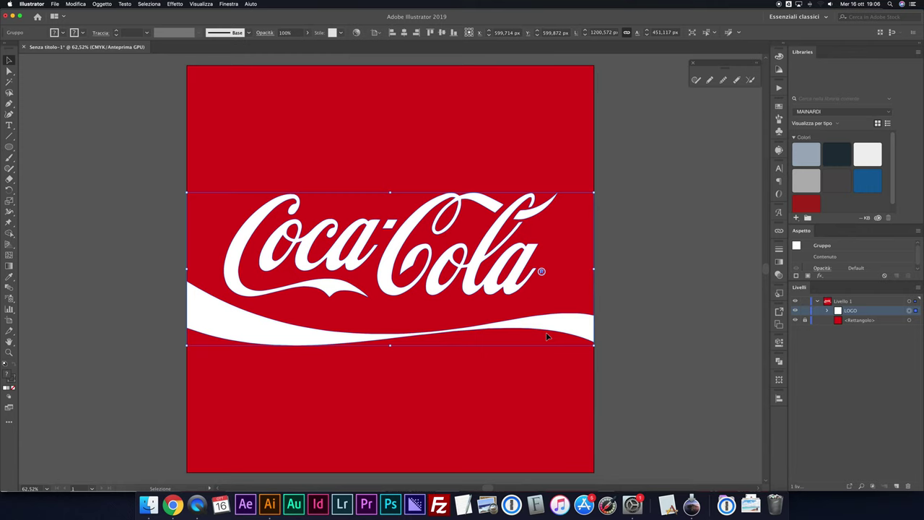
pyautogui.click(636, 284)
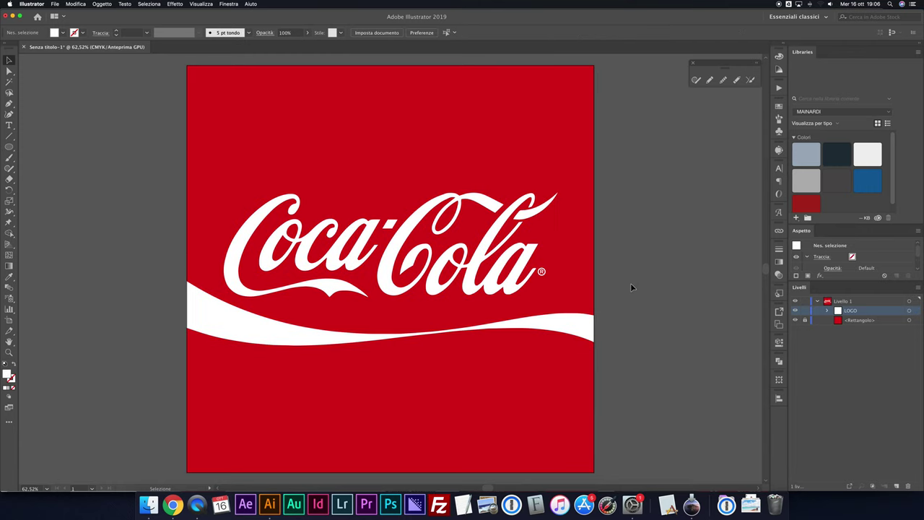